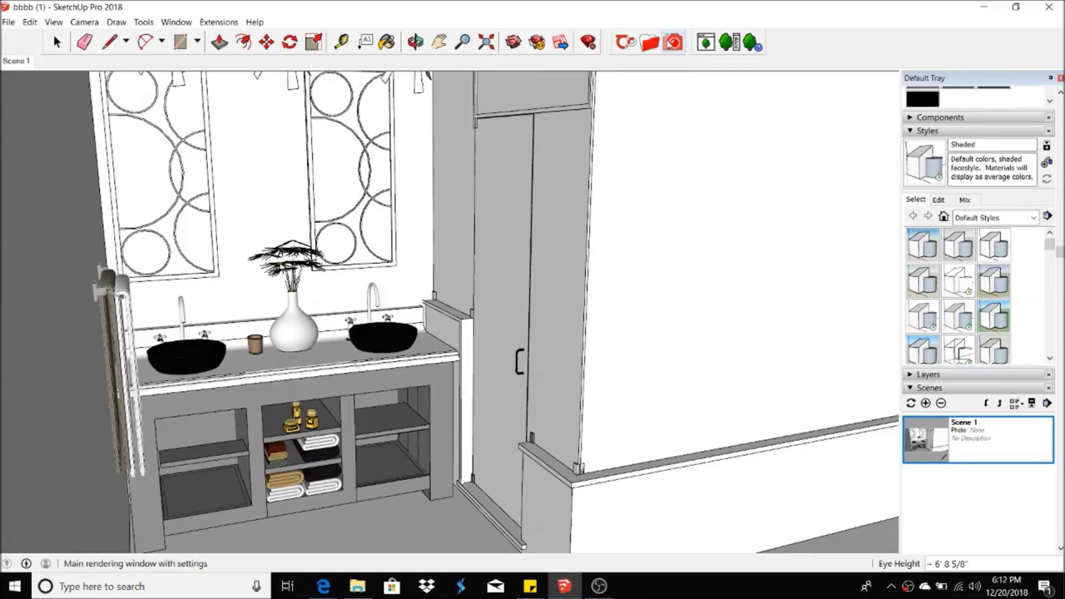
- Load Thea and open its Render window with the Presto (MC) engine and 'in Thea Window' output
left_click(672, 43)
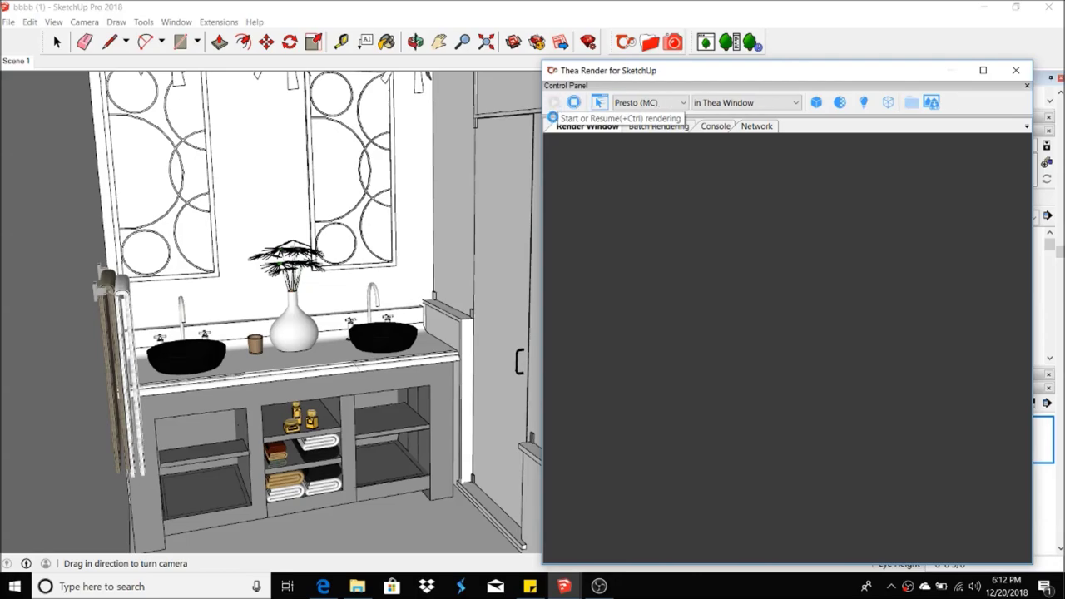
- Start the interactive Thea render and turn the camera toward the vanity sink
left_click(554, 104)
left_click(84, 22)
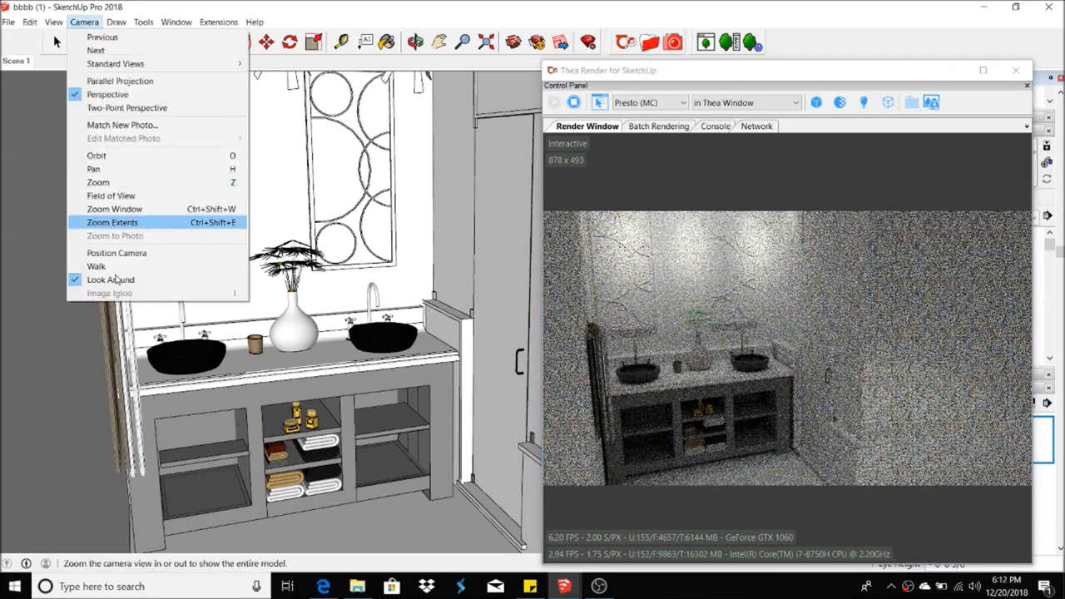
left_click(116, 222)
mouse_move(372, 259)
left_mouse_down()
mouse_move(389, 392)
mouse_move(271, 327)
left_mouse_up()
key("space")
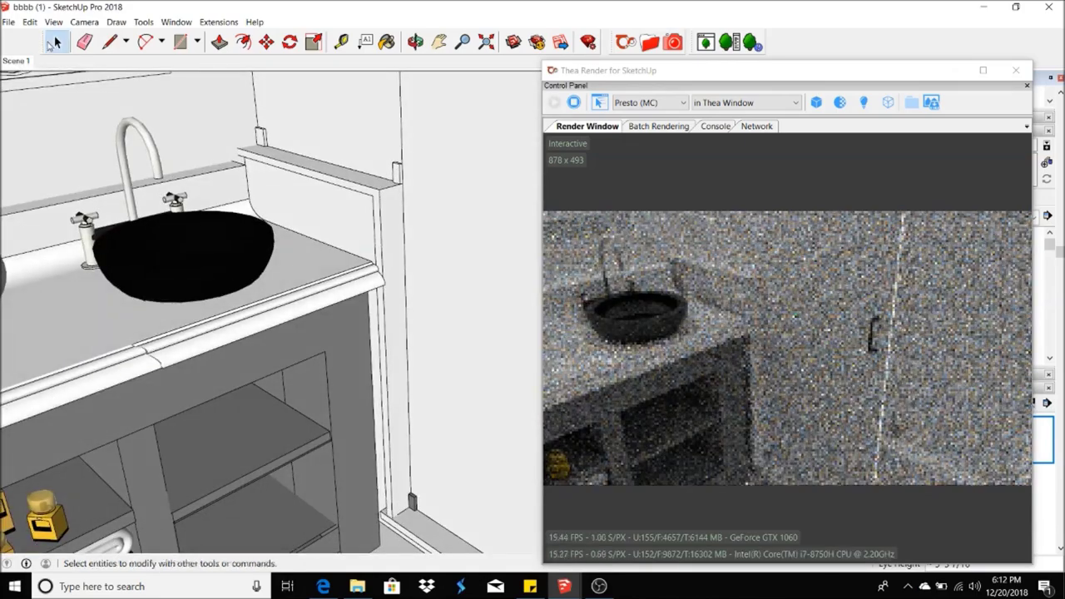
- Return to Scene 1 and open the Thea Browser with the Materials folder collapsed
left_click(24, 62)
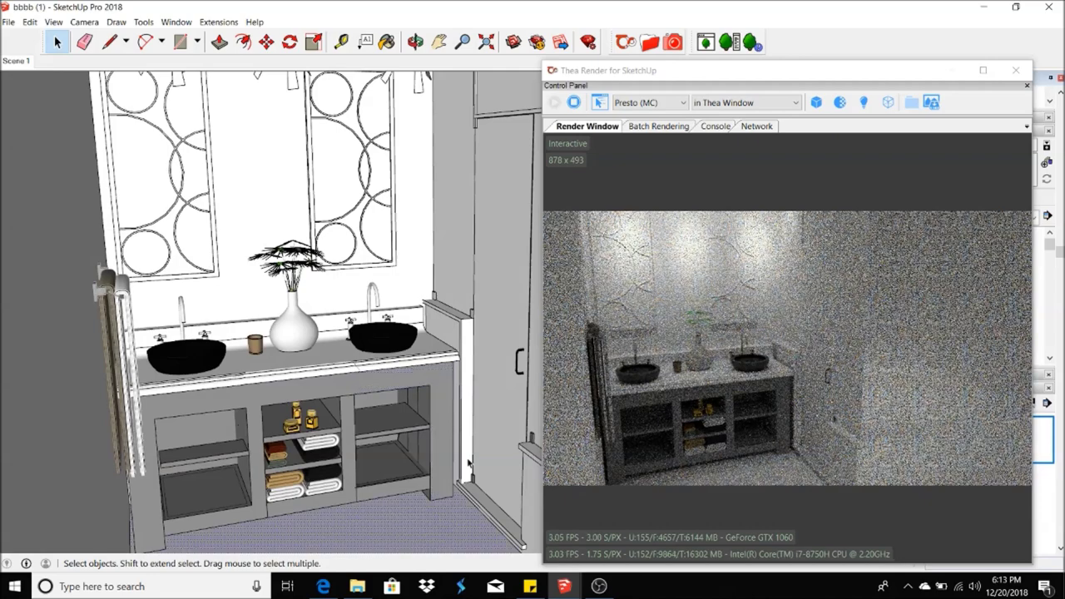
left_click(637, 42)
left_click(276, 114)
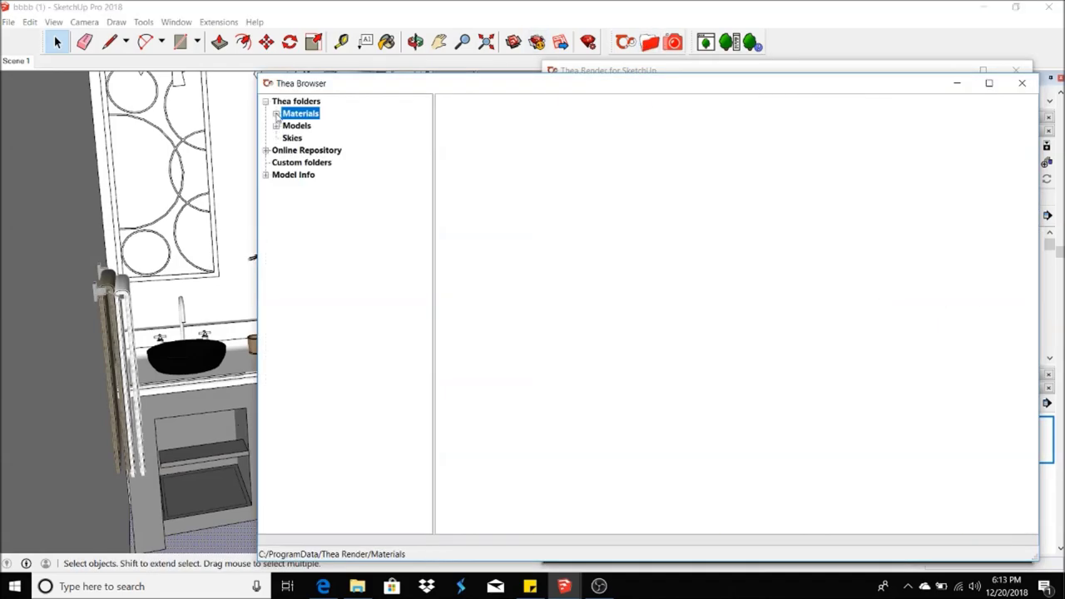
- Pick the Arabesque cream marble tile from the Floor (11-20) materials
left_click(306, 223)
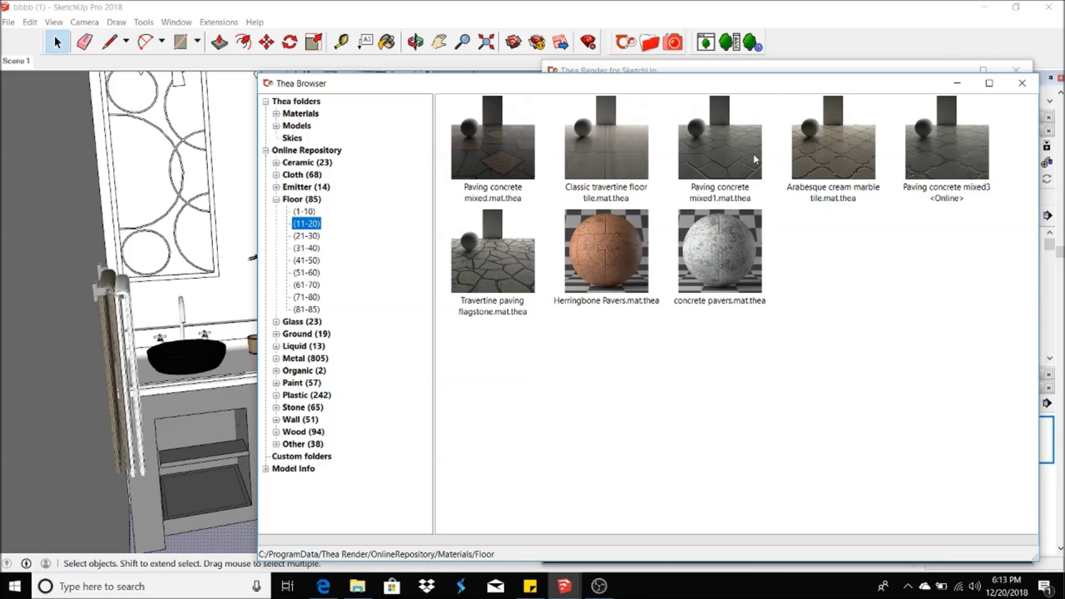
left_click(387, 42)
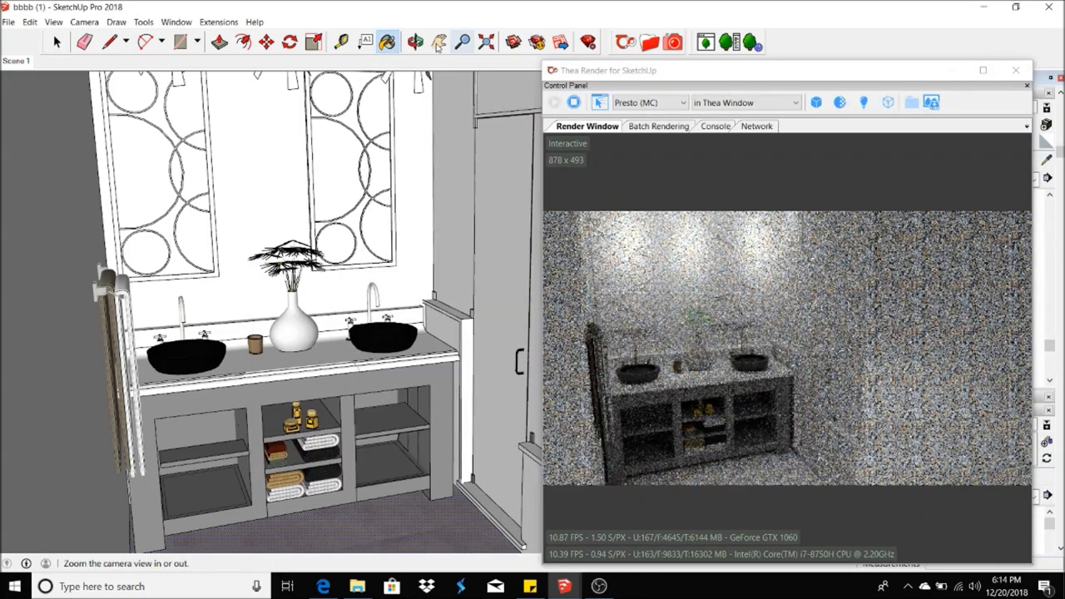
middle_click_drag(400, 476, 380, 458, "shift")
scroll(380, 458, "up", 5)
mouse_move(400, 349)
middle_mouse_down()
mouse_move(419, 321)
mouse_move(268, 150)
middle_mouse_up()
scroll(433, 268, "down", 3)
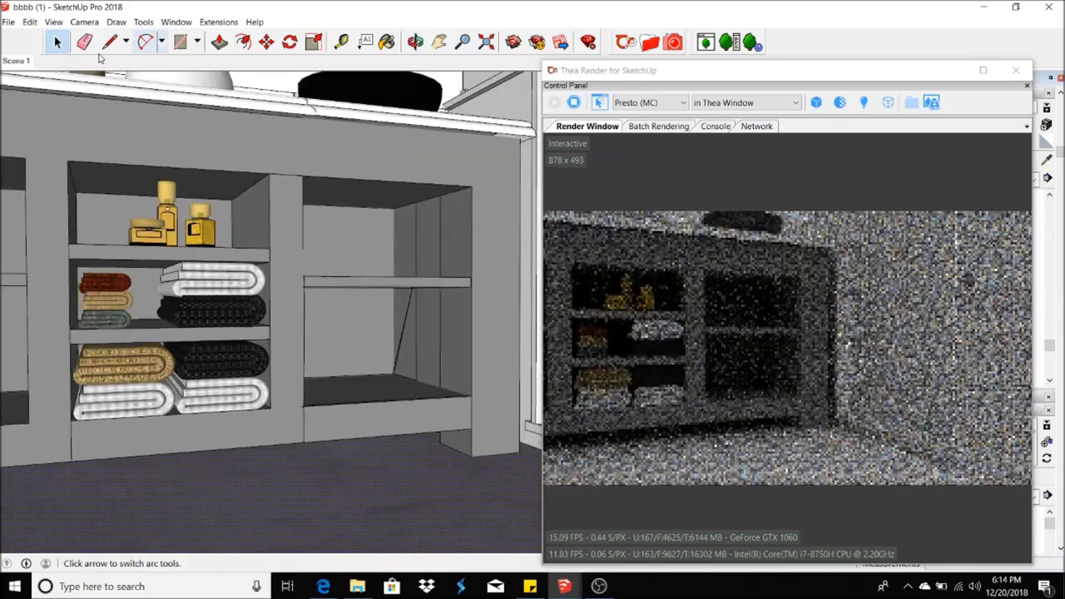
scroll(434, 268, "down", 2)
scroll(433, 268, "down", 4)
- Orient the floor faces, then paint the floor and the surface by the right faucet with marble tile
right_click(397, 373)
left_click(434, 501)
key("b")
left_click(436, 511)
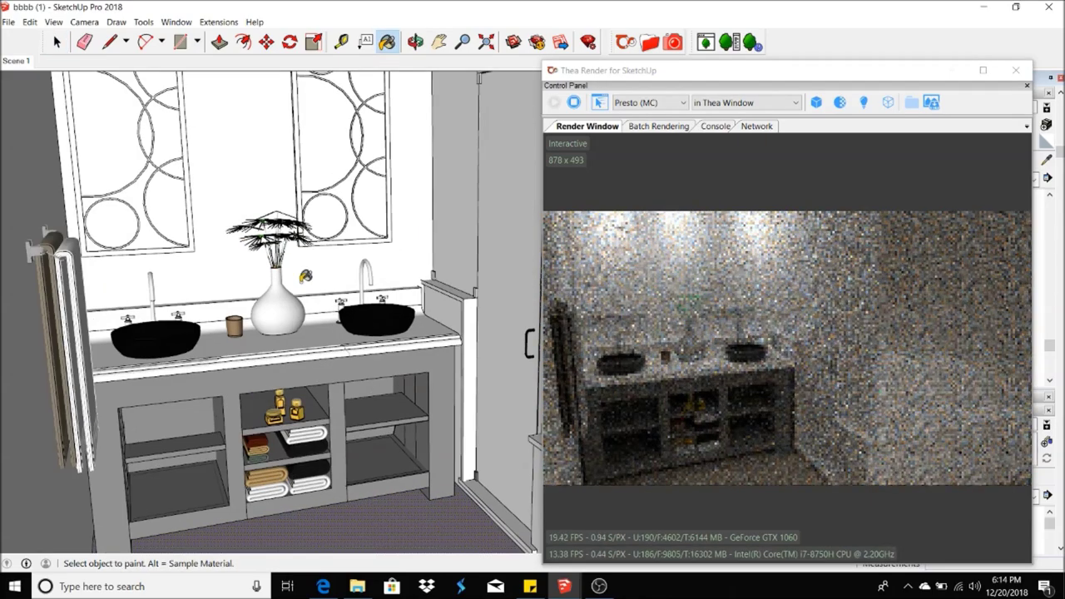
left_click(372, 308)
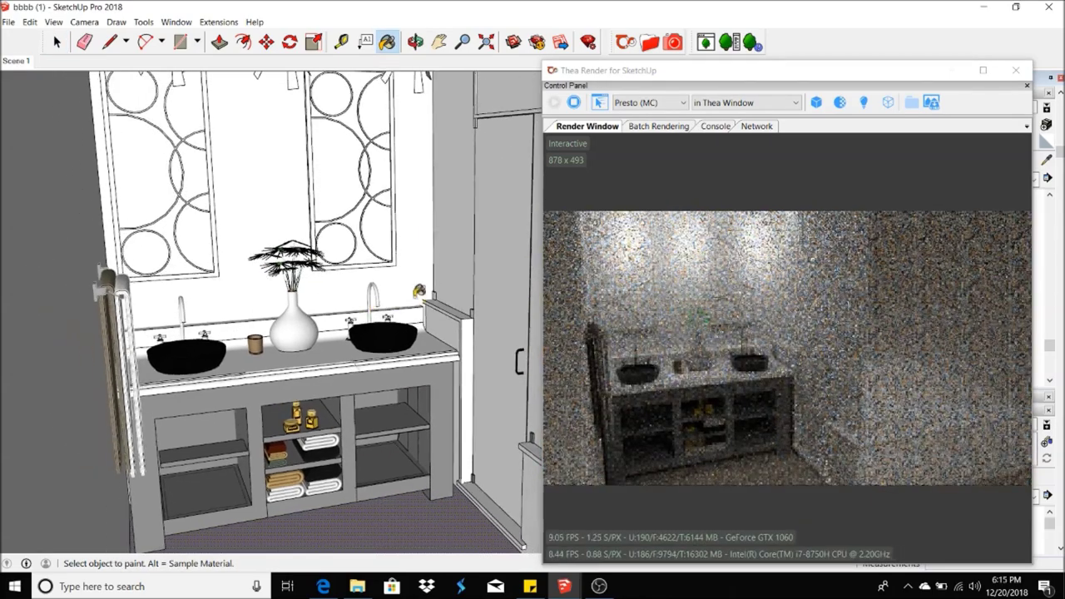
key("space")
scroll(409, 196, "up", 3)
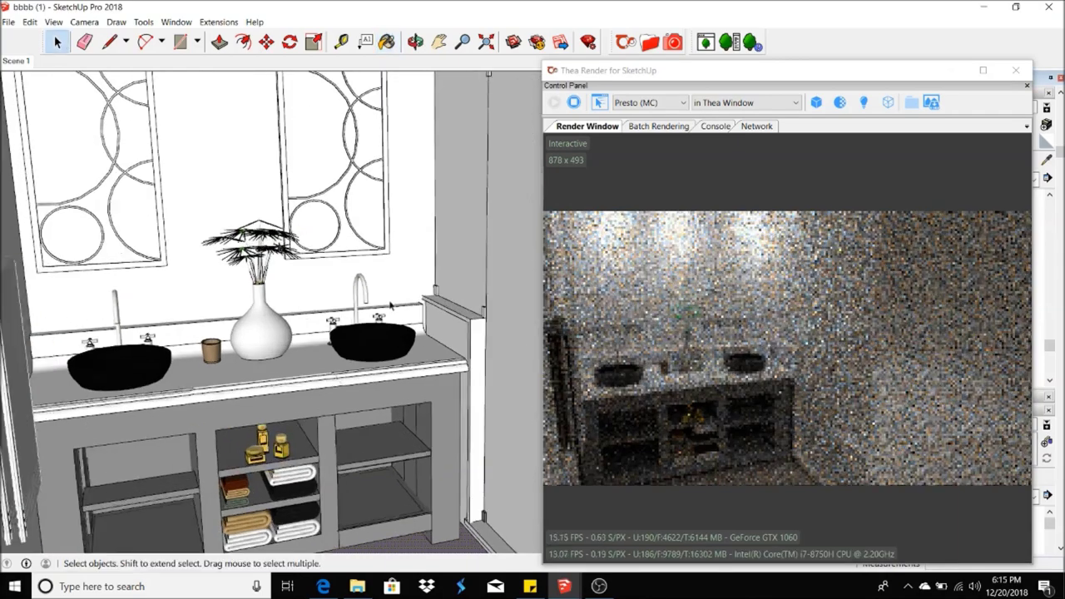
left_click(560, 42)
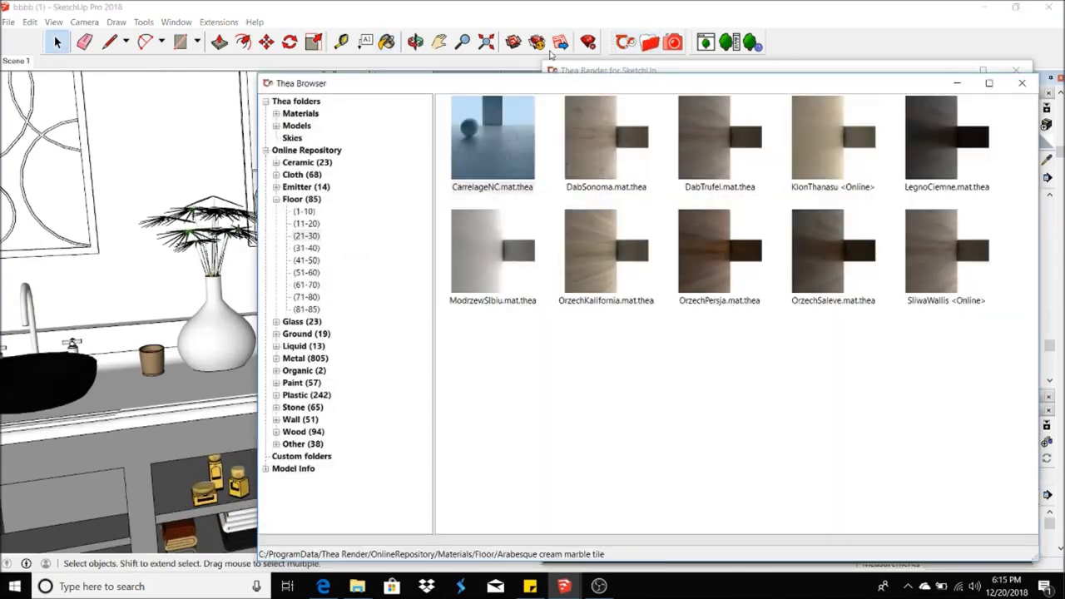
- Choose the 2x2_08 material from Materials > NS Tiles and orbit to the right sink's side panel
left_click(276, 113)
left_click(308, 333)
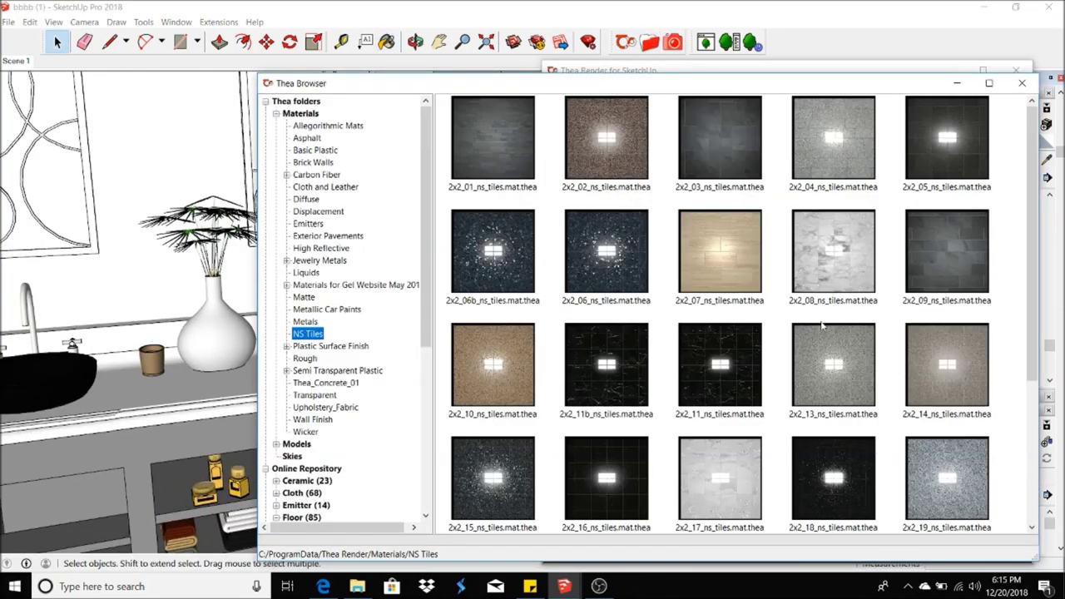
double_click(833, 250)
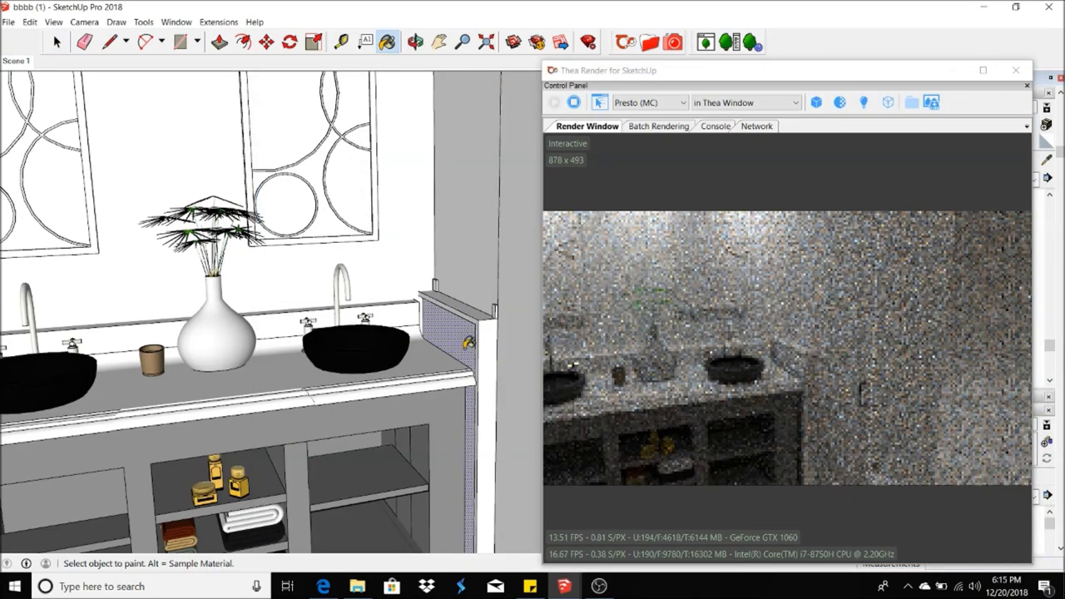
scroll(468, 342, "up", 3)
middle_click_drag(428, 162, 56, 43)
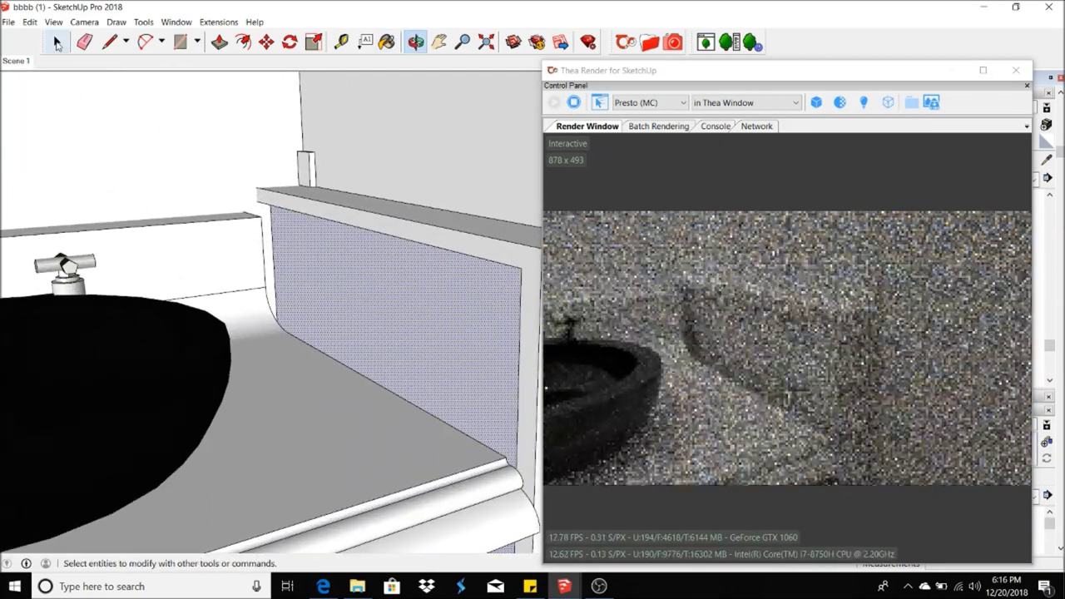
- Reverse the side panel's face and paint it with the 2x2_08 tile
left_click(57, 44)
right_click(464, 308)
left_click(527, 430)
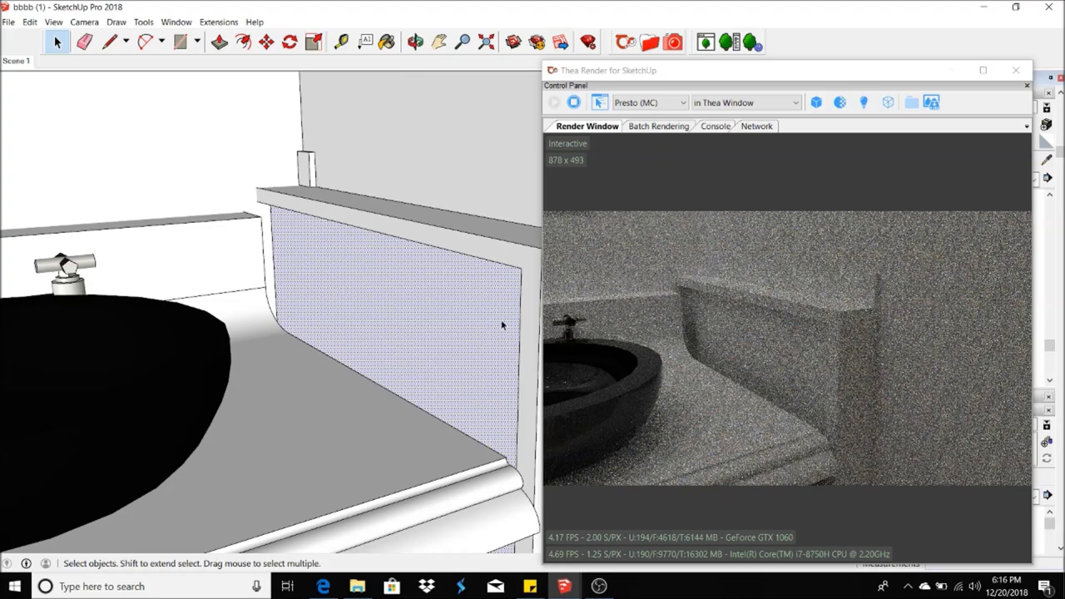
key("b")
scroll(359, 262, "down", 2)
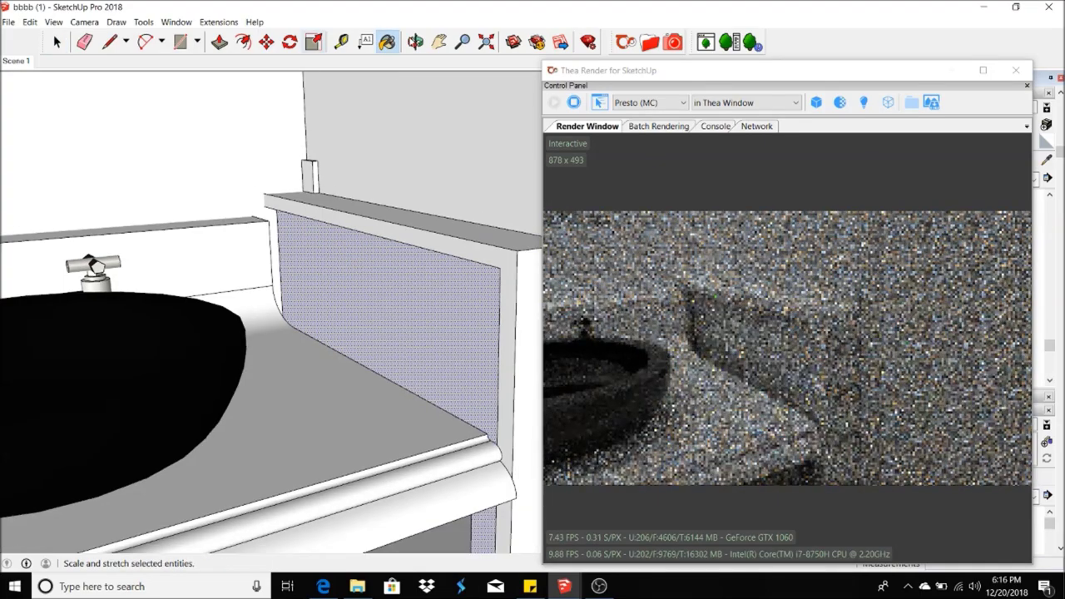
mouse_move(358, 349)
middle_mouse_down()
mouse_move(444, 483)
mouse_move(433, 464)
middle_mouse_up()
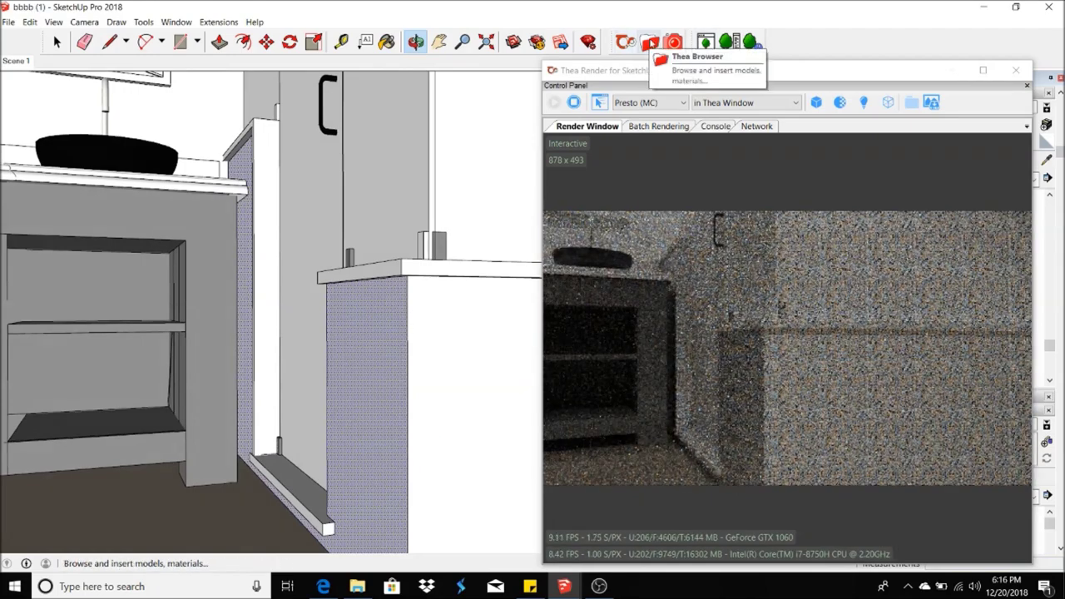
- Reselect the 2x2_08 tile and paint the cabinet's front face with it
left_click(650, 42)
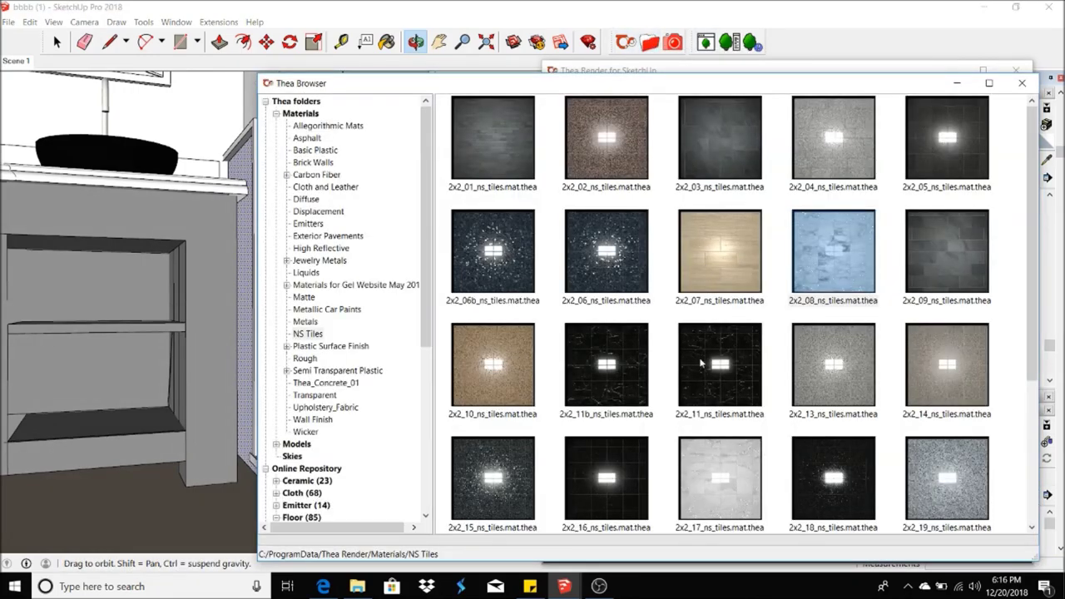
double_click(939, 346)
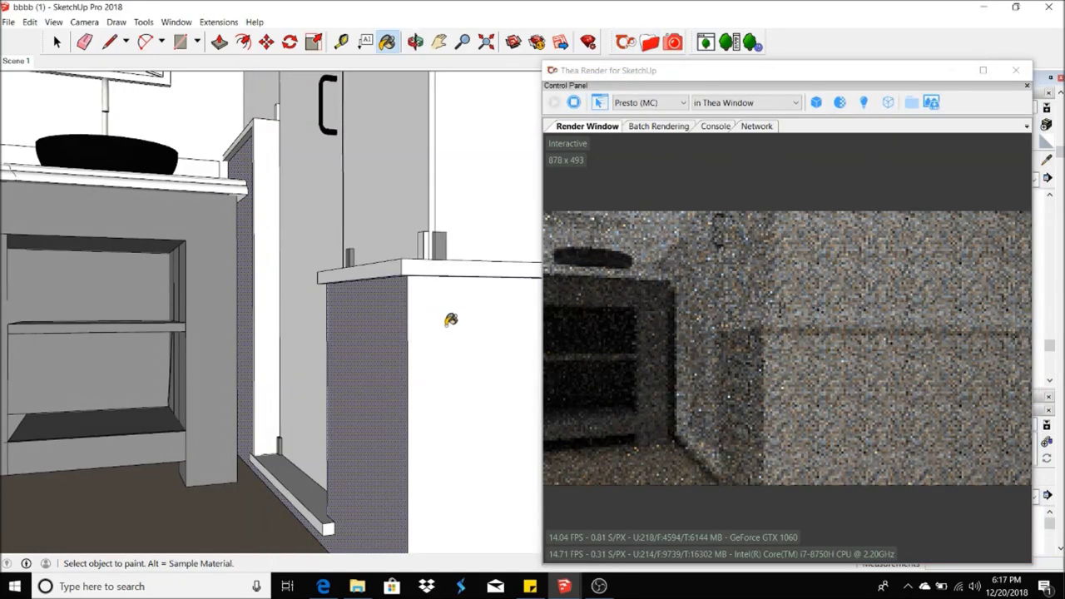
left_click(451, 320)
left_click(416, 41)
mouse_move(388, 316)
left_mouse_down()
mouse_move(424, 372)
mouse_move(315, 340)
left_mouse_up()
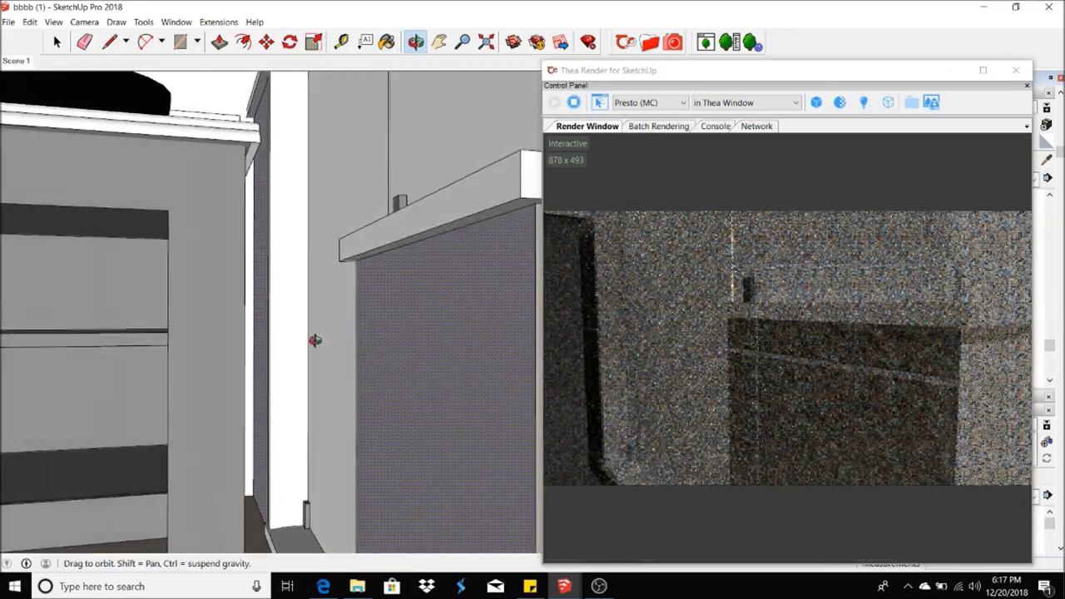
- From the Scene 1 view, pan to the tub side panel and paint it with the tile
left_click(16, 61)
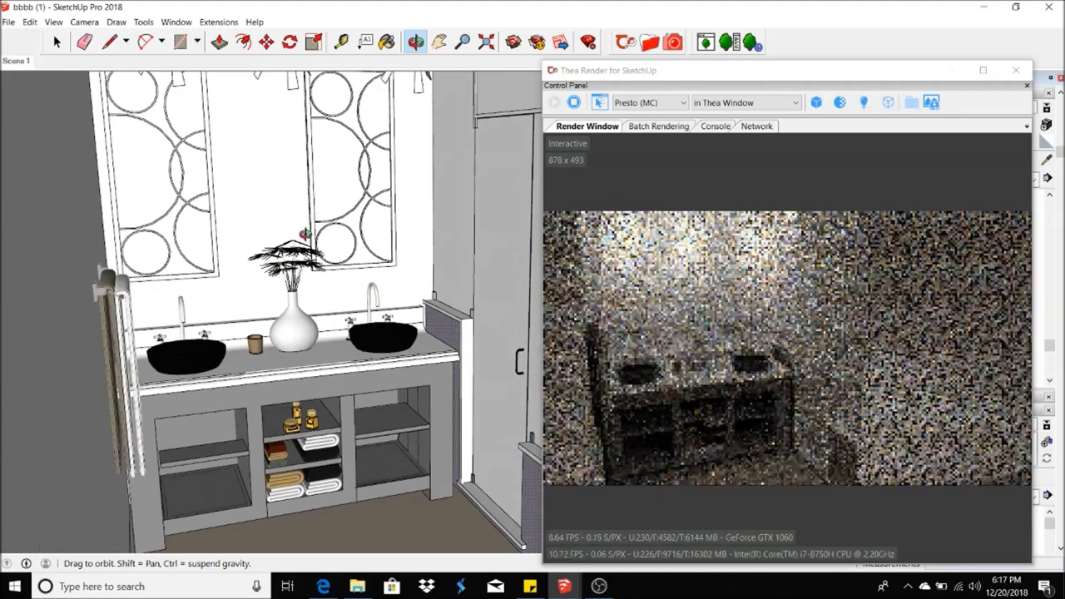
left_click(439, 41)
left_click_drag(416, 333, 295, 258)
left_click(57, 42)
right_click(474, 268)
left_click(405, 61)
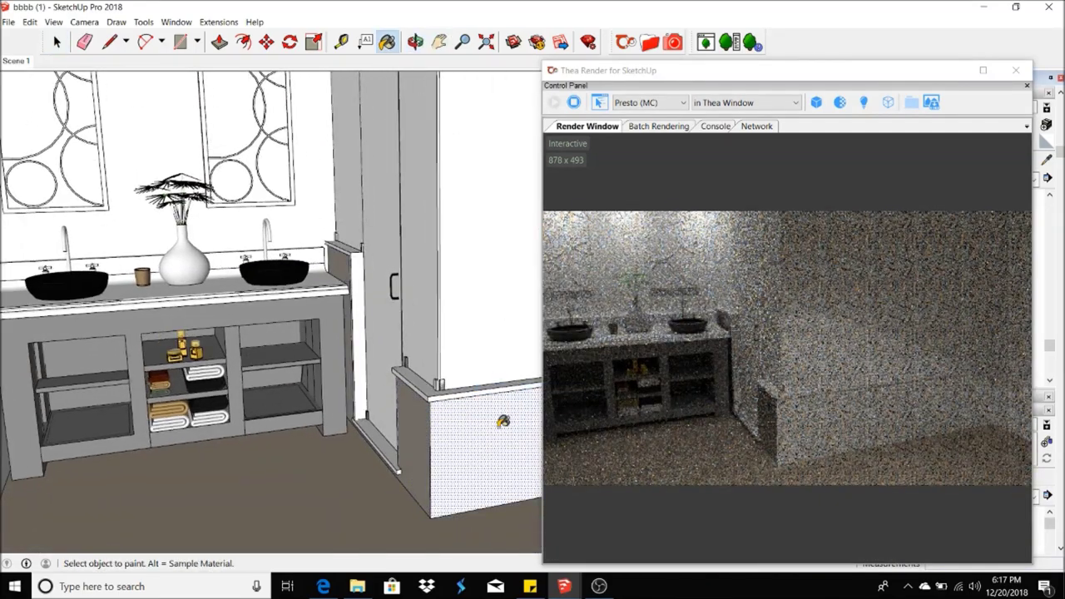
left_click(502, 422)
key("space")
scroll(448, 342, "up", 2)
scroll(448, 343, "up", 2)
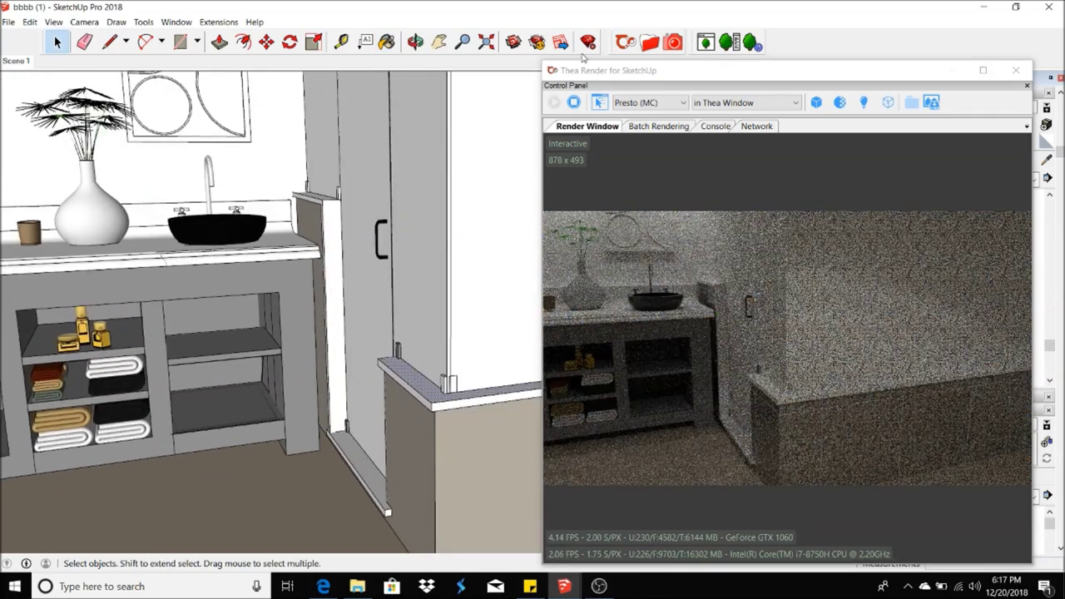
- Choose a Matte material in the Thea Browser for painting
left_click(587, 42)
left_click(304, 298)
double_click(607, 248)
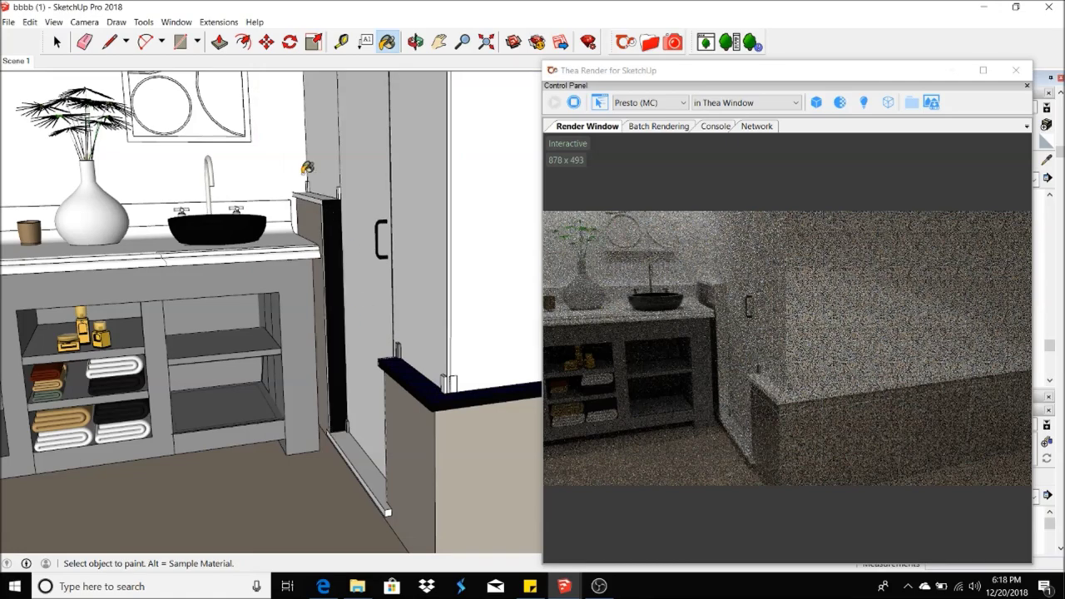
scroll(307, 167, "up", 2)
scroll(332, 183, "up", 2)
scroll(373, 217, "up", 2)
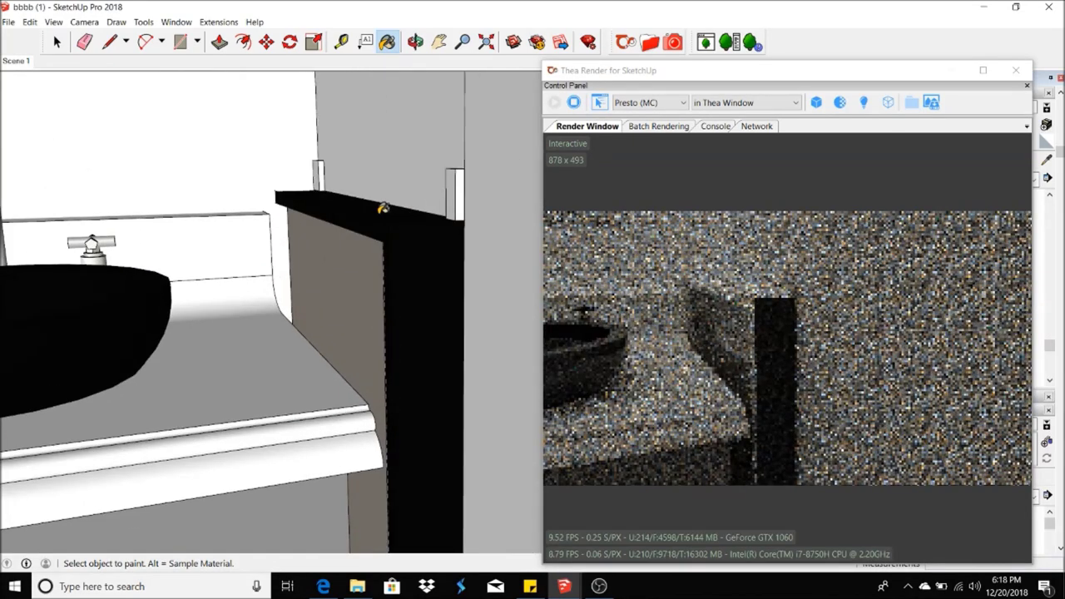
scroll(383, 208, "down", 2)
scroll(333, 217, "down", 2)
scroll(266, 229, "down", 2)
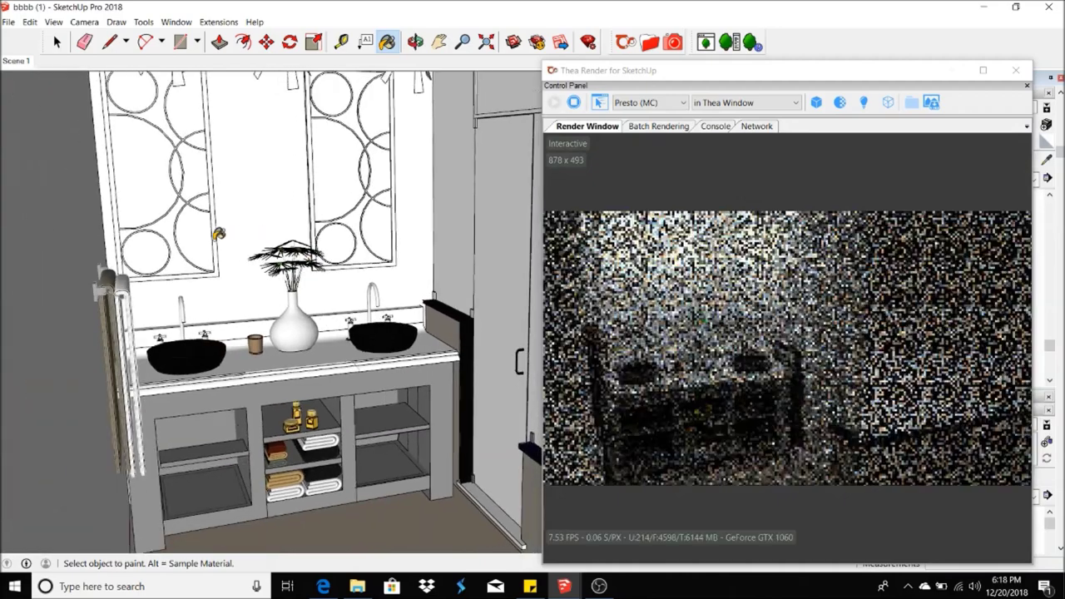
scroll(218, 234, "down", 1)
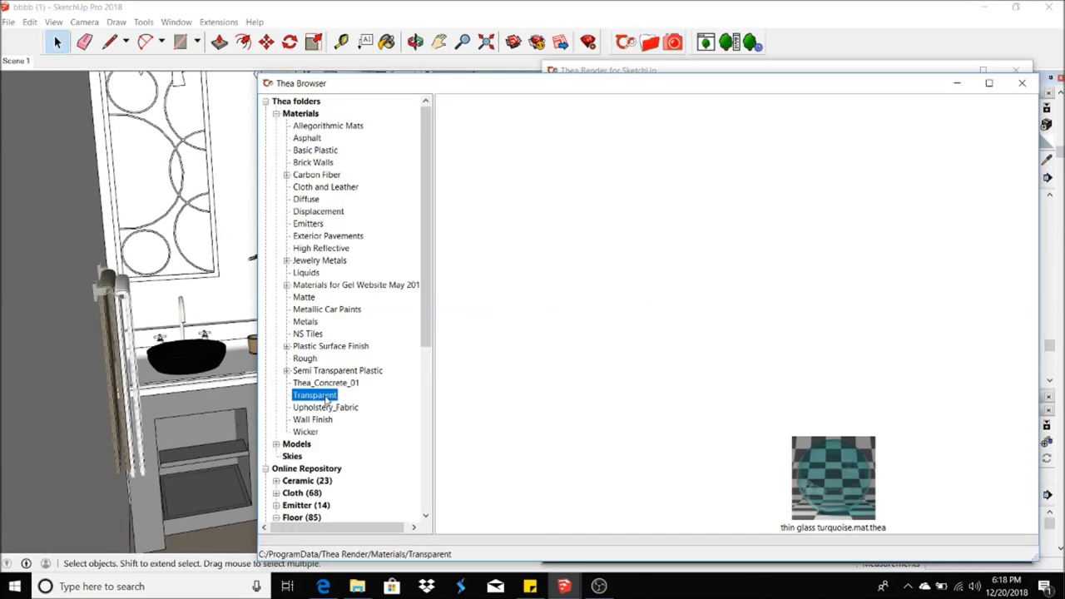
- Minimize the Thea Browser and orbit around the wall near the door
left_click(957, 83)
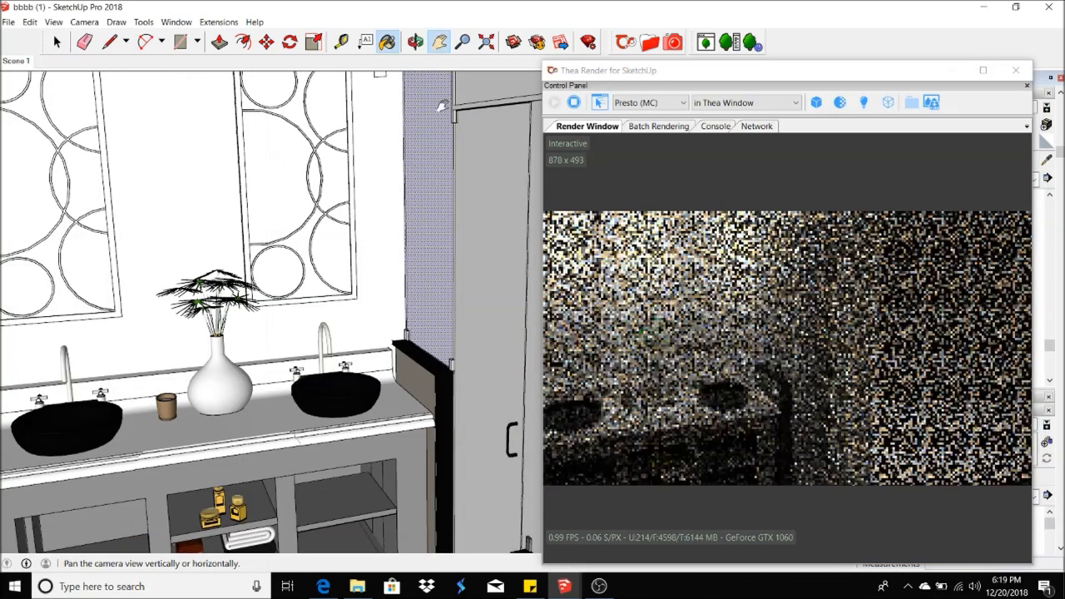
middle_click_drag(521, 116, 380, 115, "shift")
scroll(439, 214, "down", 1)
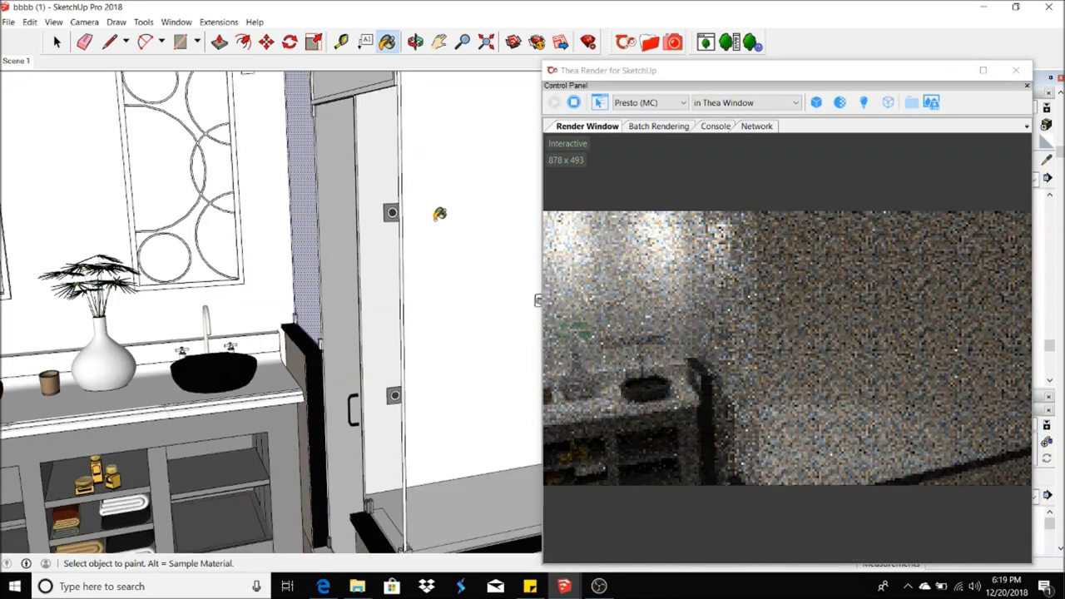
scroll(309, 194, "up", 3)
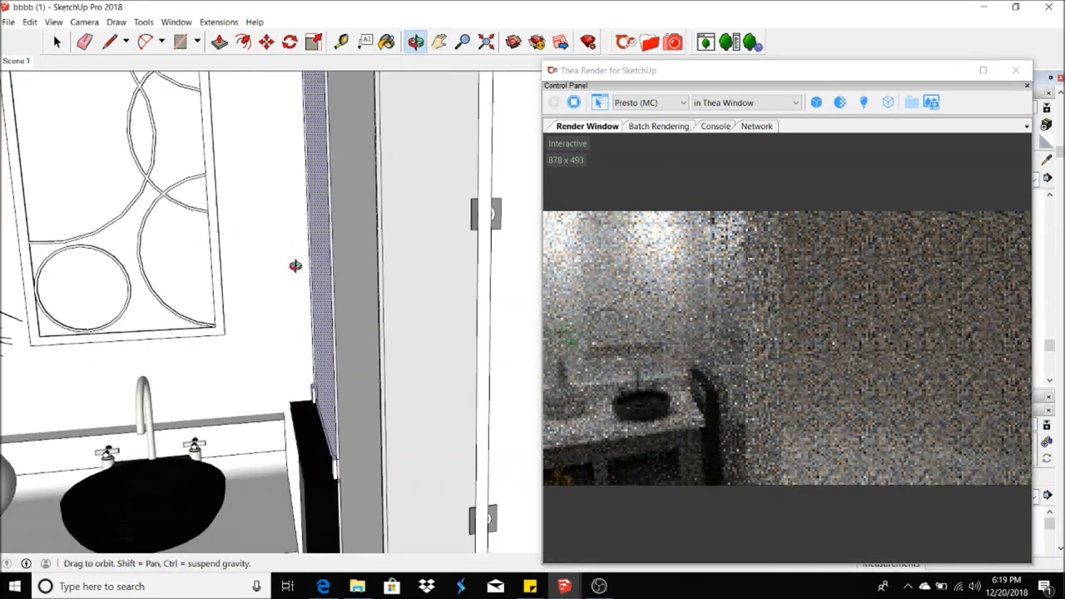
middle_click_drag(311, 255, 318, 201)
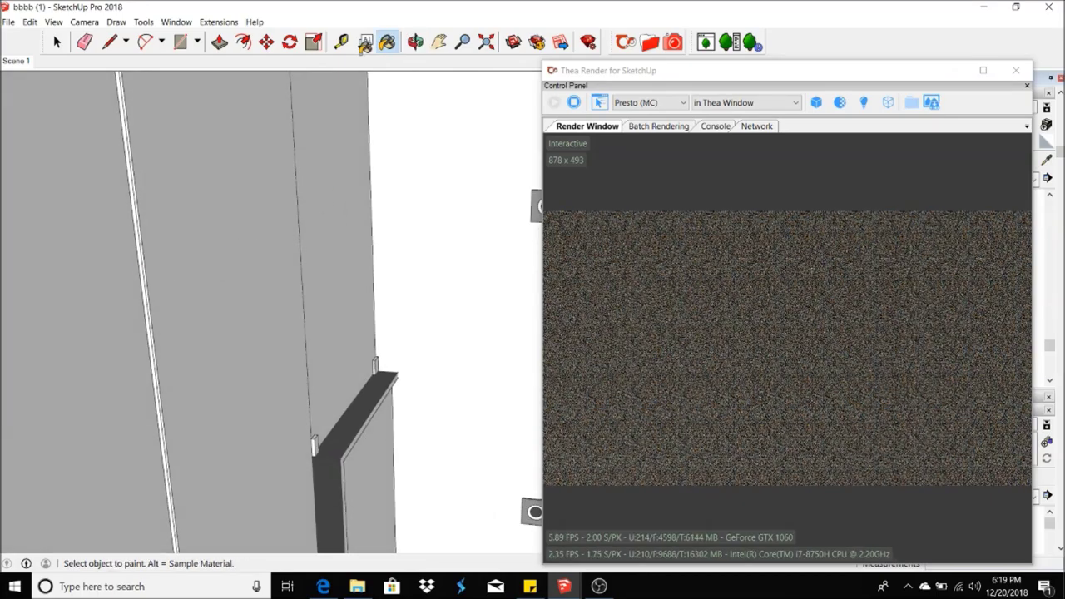
middle_click_drag(376, 171, 67, 73)
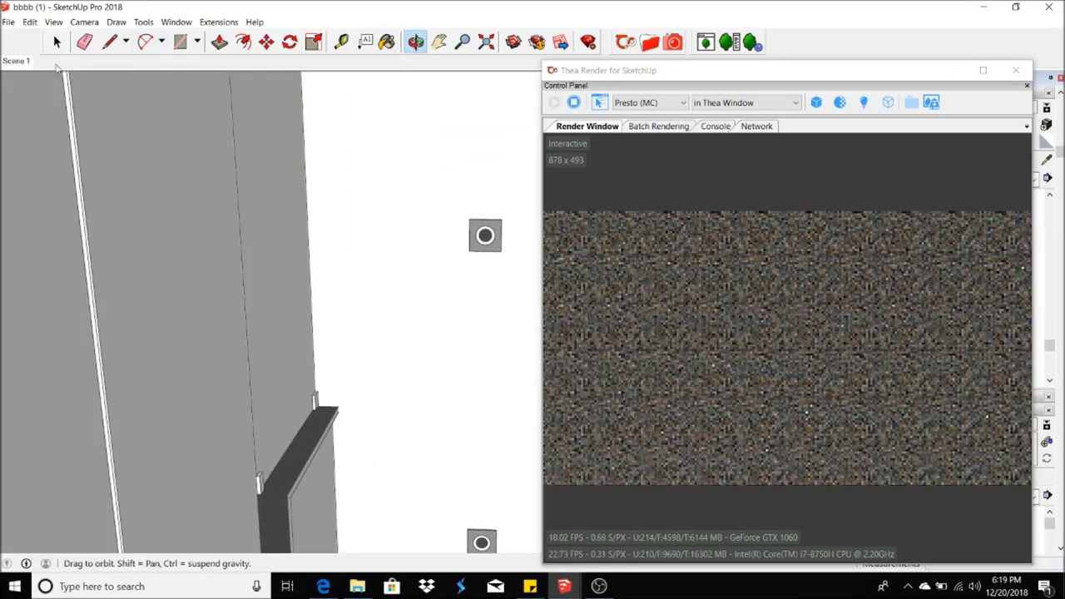
left_click(16, 61)
scroll(340, 222, "up", 3)
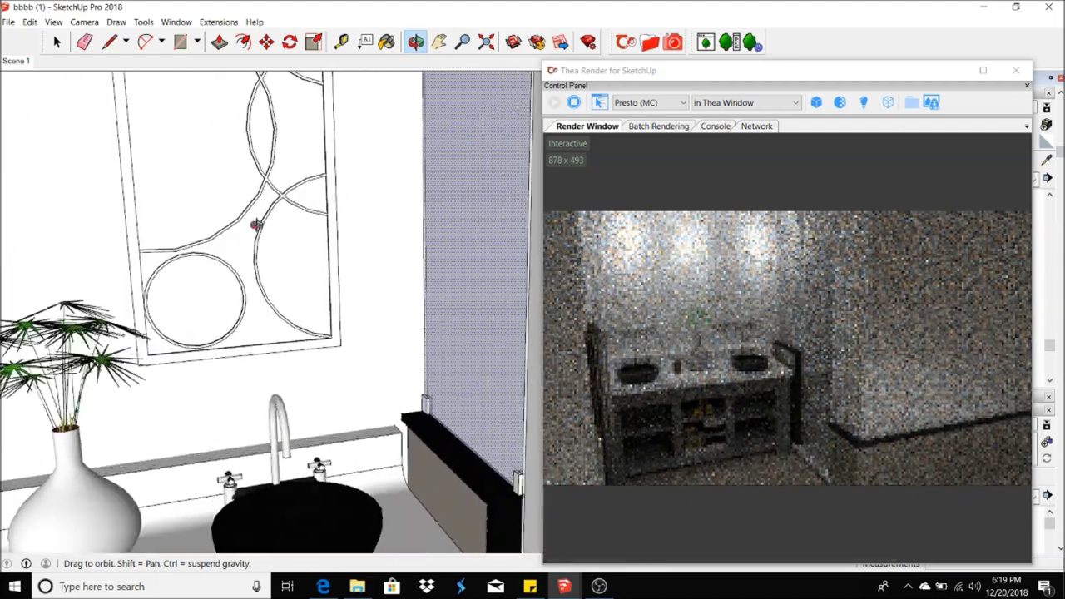
scroll(340, 222, "down", 3)
- With the Paint Bucket active, orbit and pan along the vanity top and back to Scene 1
key("space")
key("b")
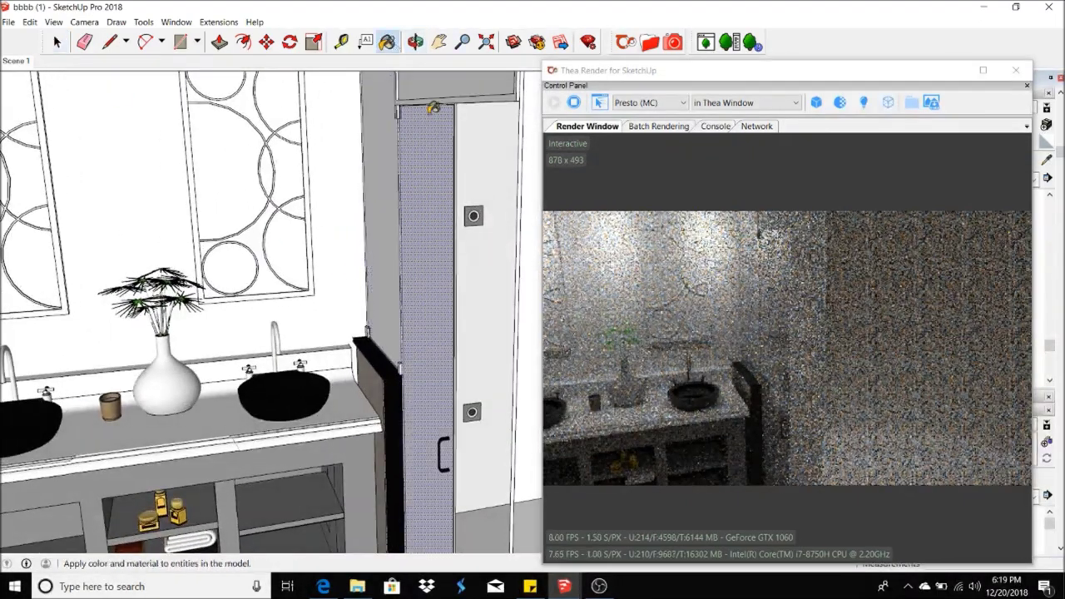
left_click(415, 42)
left_click_drag(416, 233, 131, 307)
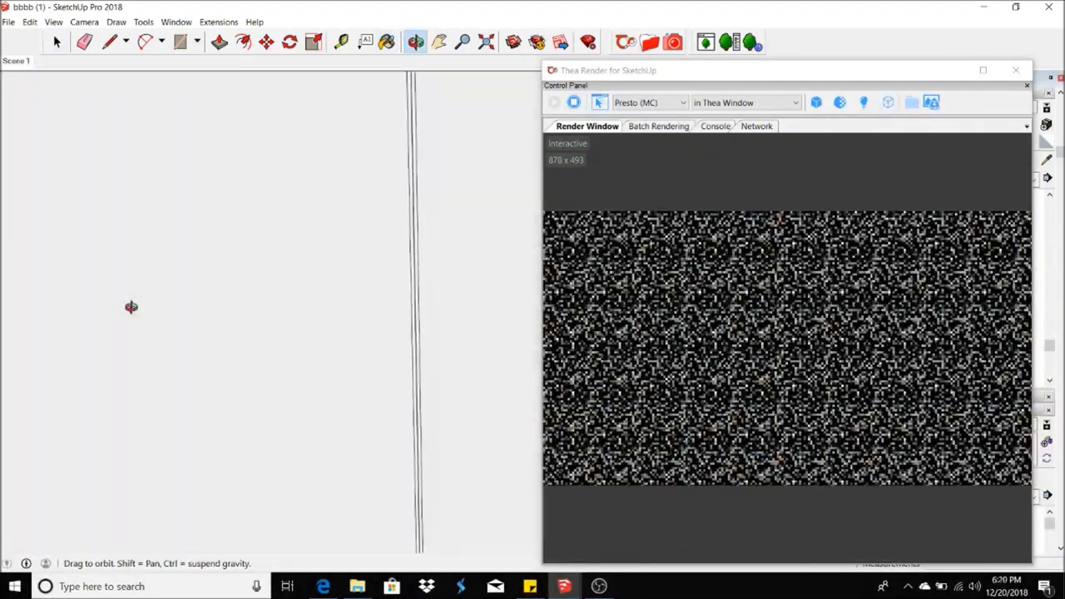
left_click(440, 41)
left_click_drag(450, 217, 376, 221)
left_click_drag(469, 206, 405, 197)
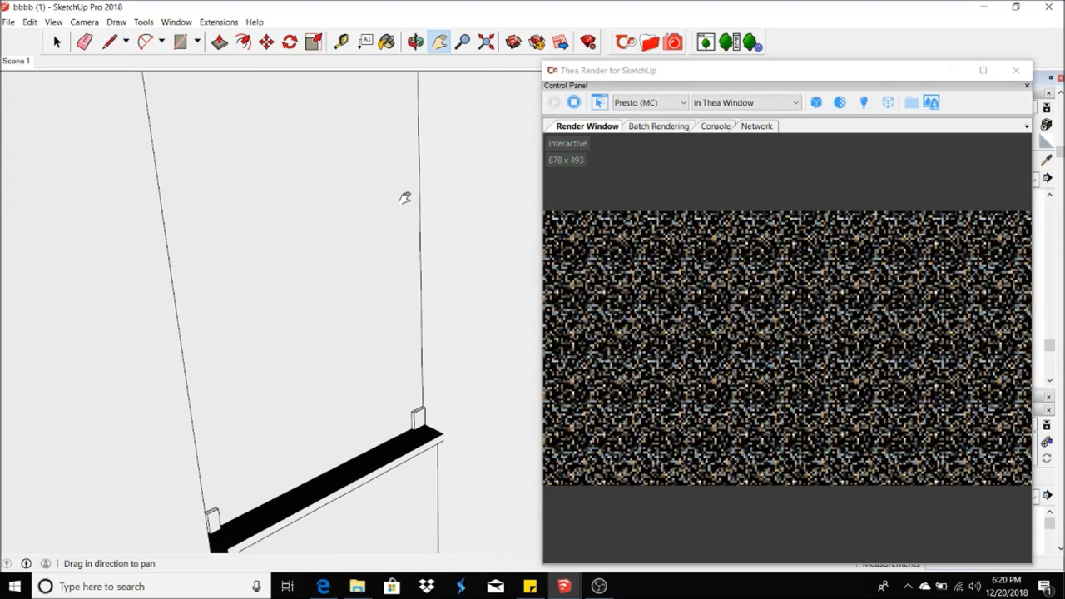
key("b")
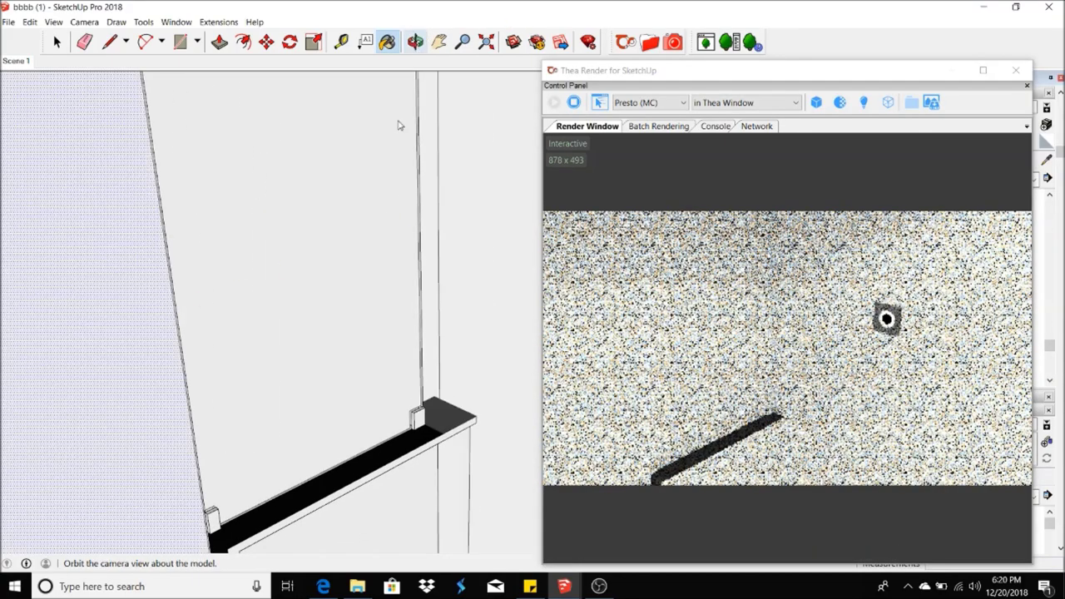
key("o")
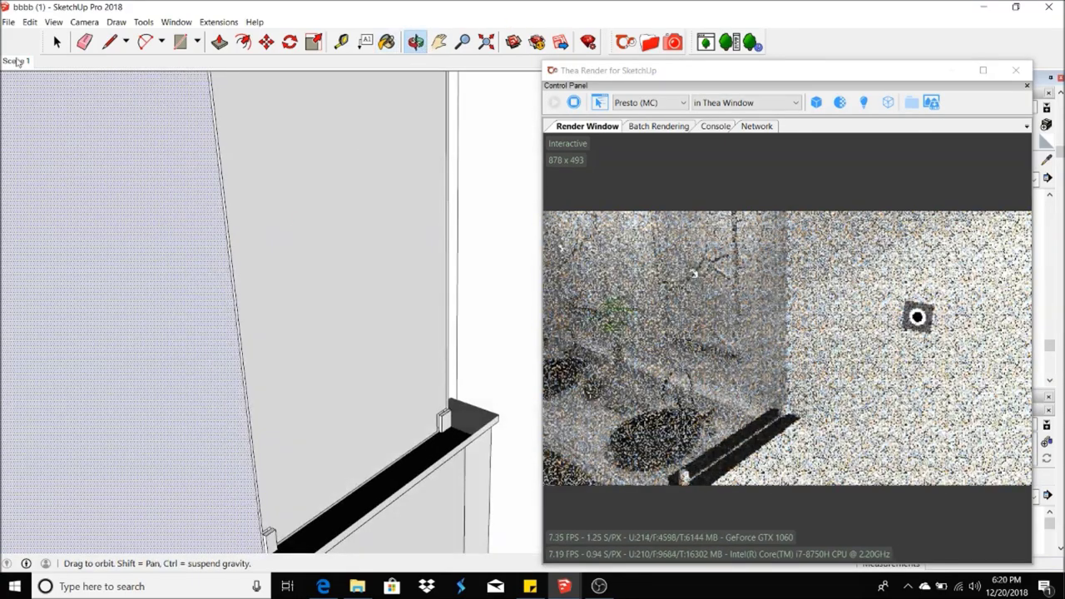
left_click(16, 61)
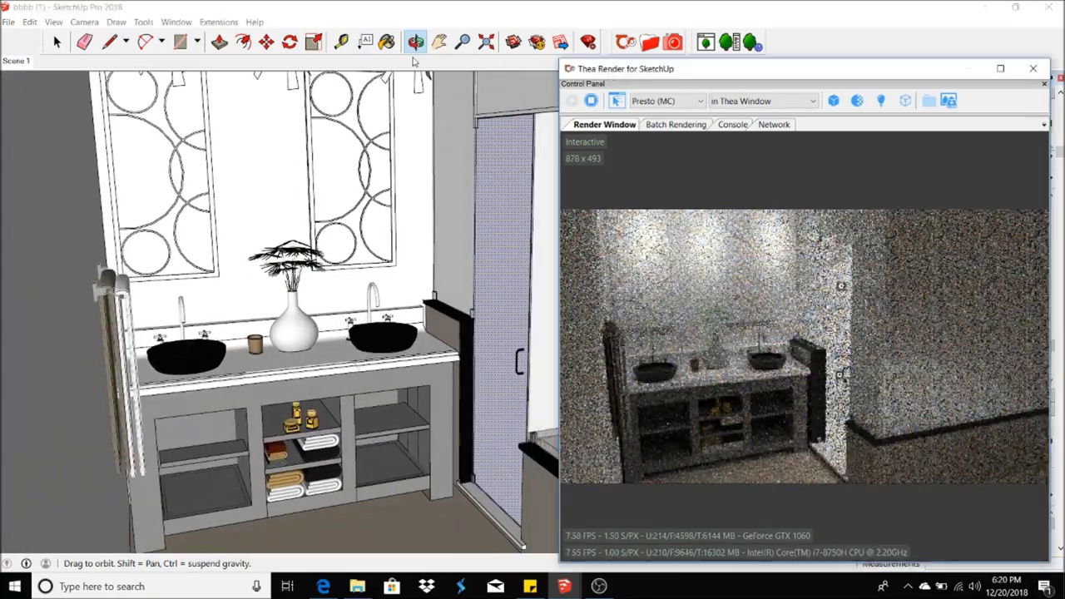
scroll(491, 207, "up", 4)
- Select the wall face and pan toward the door before returning to Scene 1
key("space")
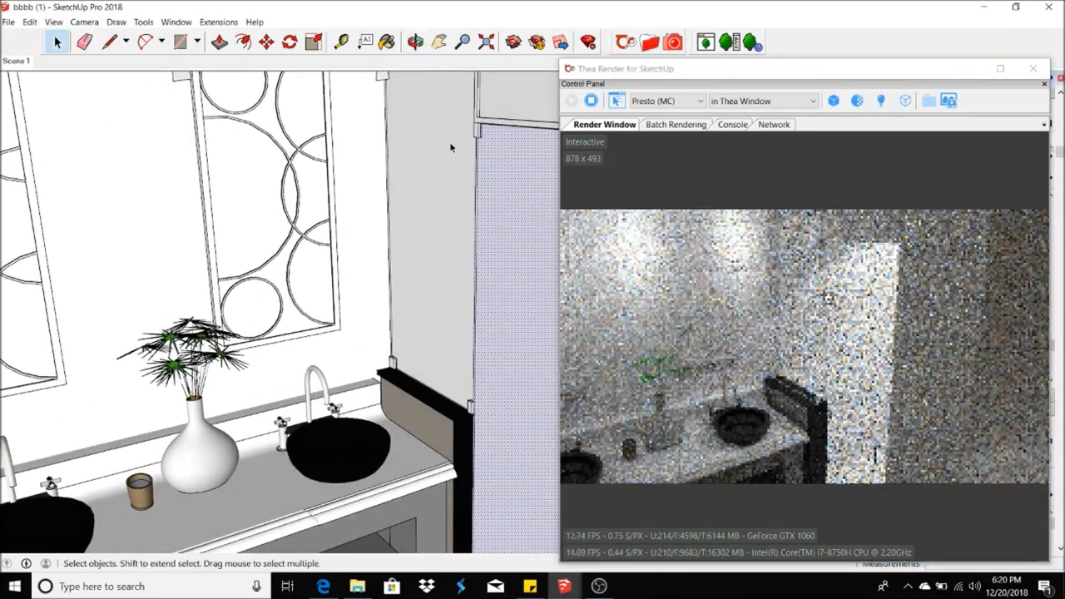
left_click(510, 155)
key("h")
mouse_move(510, 156)
left_mouse_down()
mouse_move(303, 96)
mouse_move(321, 125)
left_mouse_up()
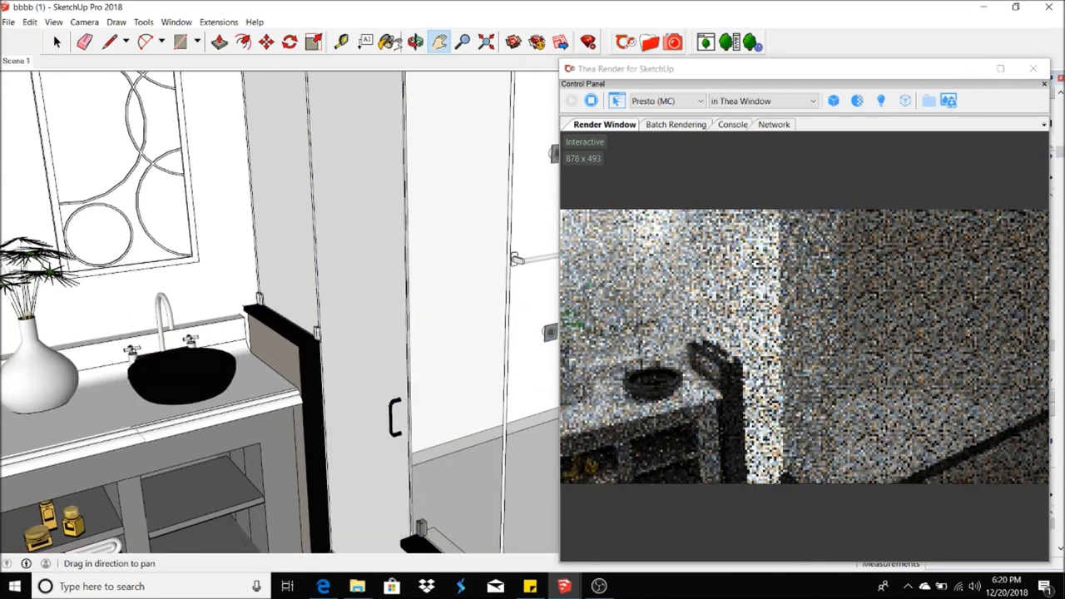
key("b")
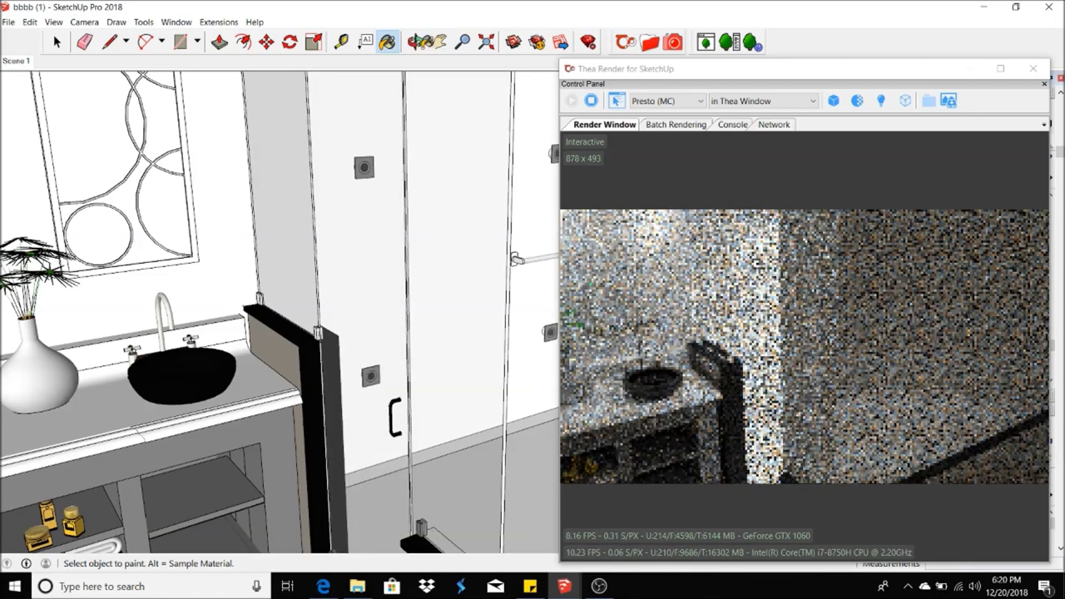
left_click(13, 63)
key("space")
- Turn the camera toward the shower, then apply the wall material to the cabinet front and back wall
left_click(143, 23)
left_click(108, 280)
left_click_drag(108, 280, 316, 274)
scroll(321, 193, "up", 3)
key("space")
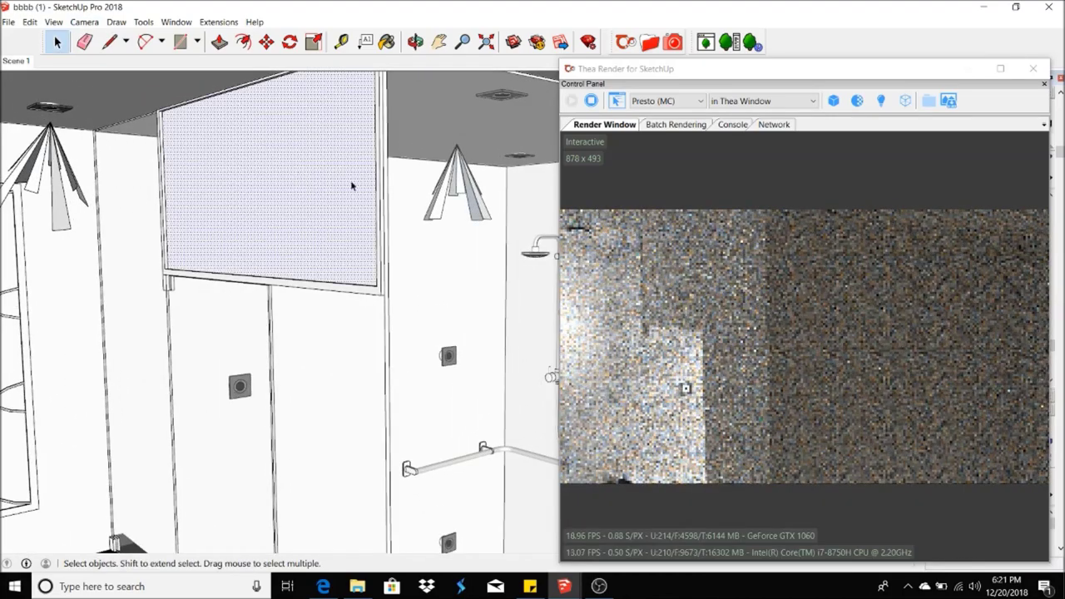
left_click(316, 185)
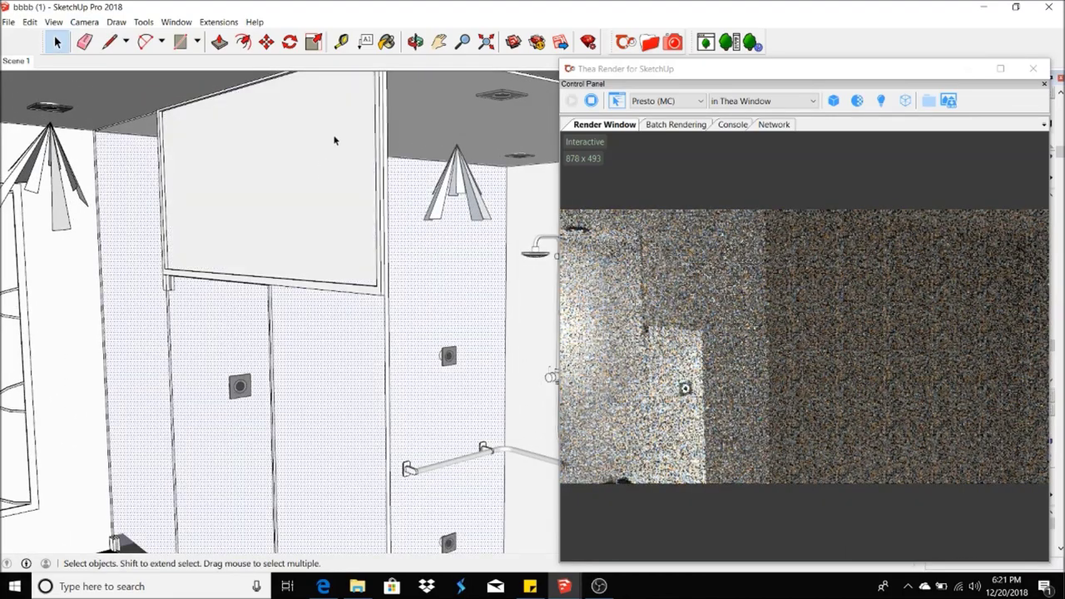
left_click(310, 166)
left_click(23, 59)
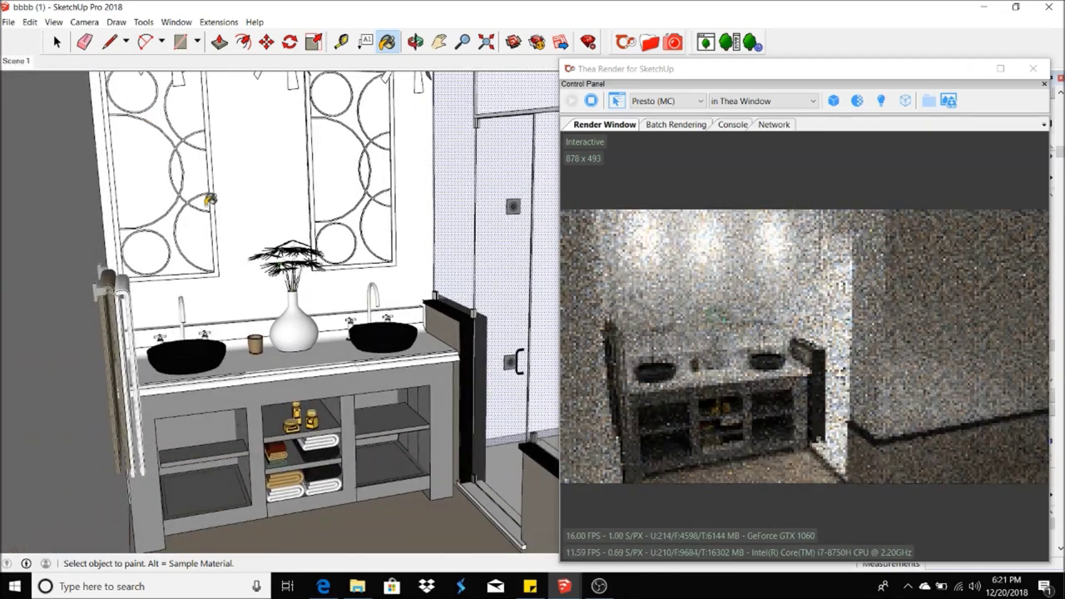
left_click(56, 42)
left_click(268, 153)
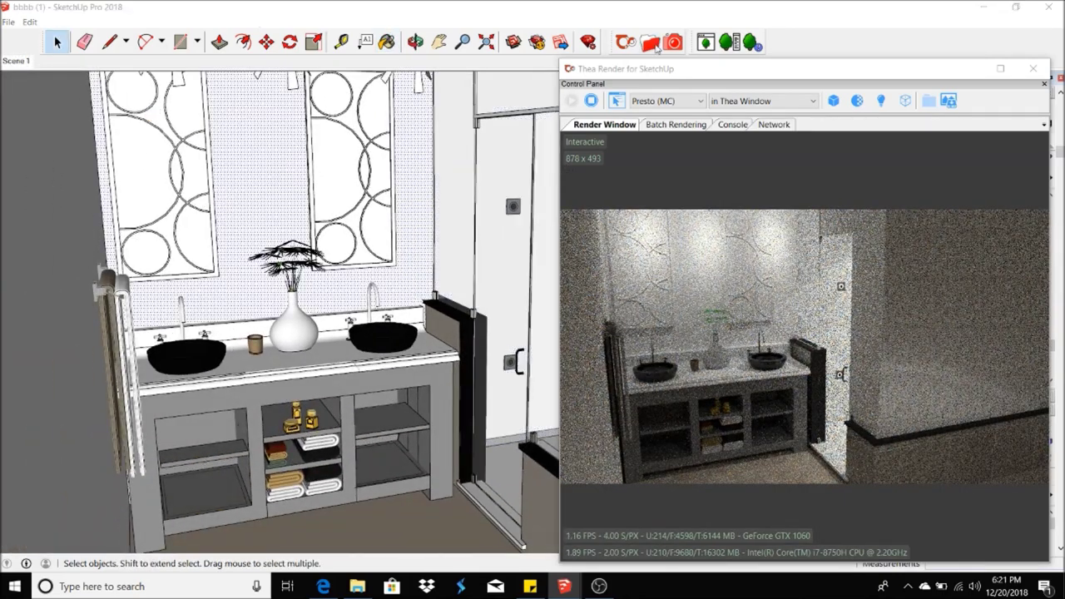
- Pick the Travertine material from the first ten online Stone materials
left_click(654, 46)
scroll(317, 375, "down", 1)
scroll(283, 416, "down", 2)
left_click(275, 431)
scroll(281, 433, "down", 3)
scroll(281, 443, "down", 2)
left_click(276, 444)
left_click(306, 432)
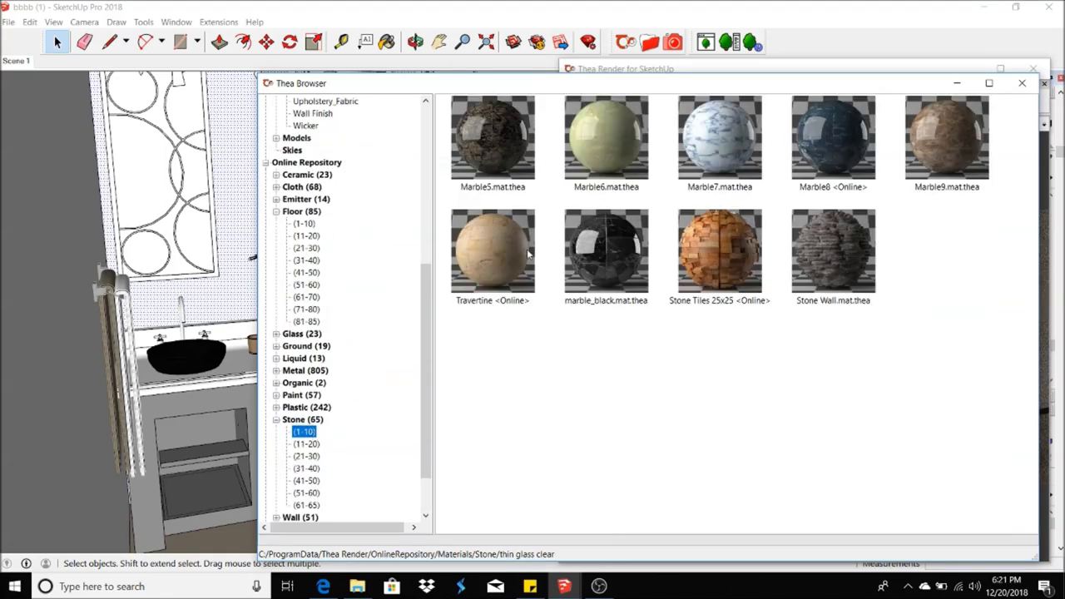
left_click(527, 252)
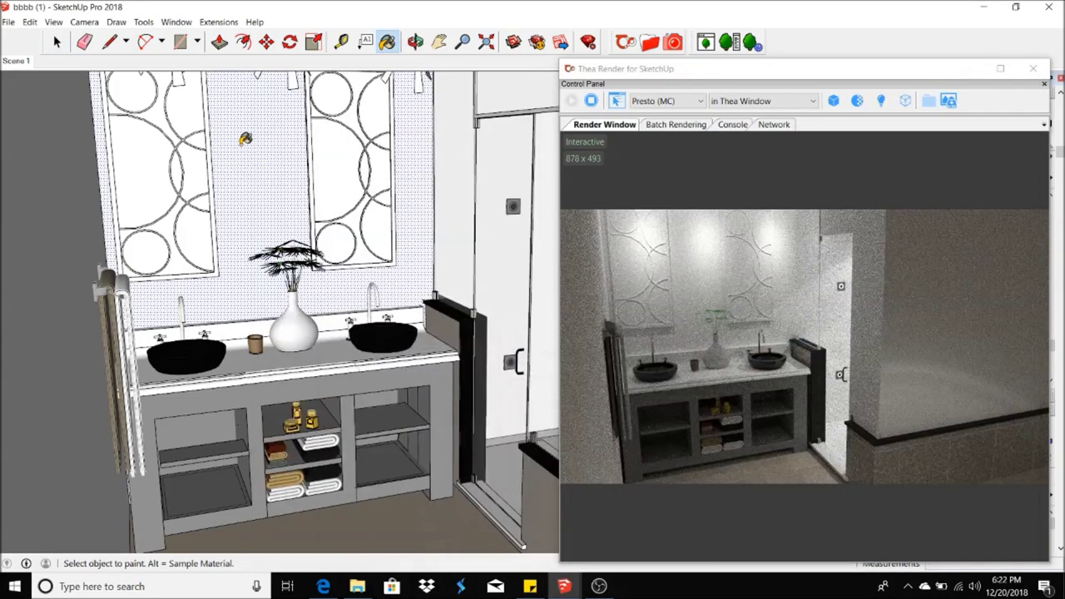
scroll(250, 149, "up", 2)
scroll(251, 149, "up", 2)
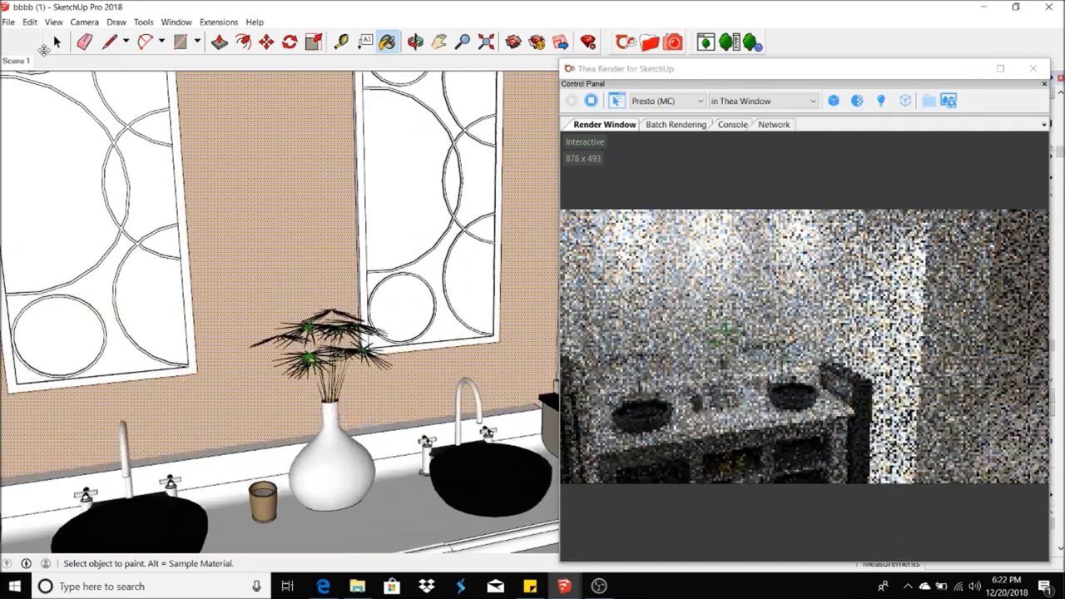
- Flip the back wall's face and paint it with the tan Travertine
key("space")
right_click(253, 151)
left_click(307, 270)
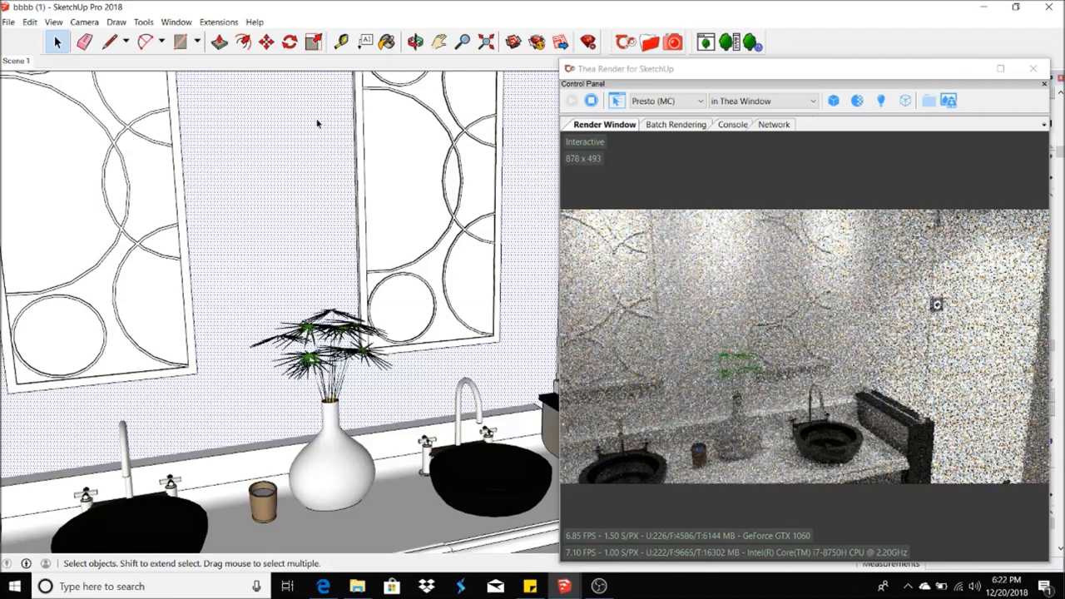
key("b")
left_click(314, 125)
scroll(405, 244, "down", 2)
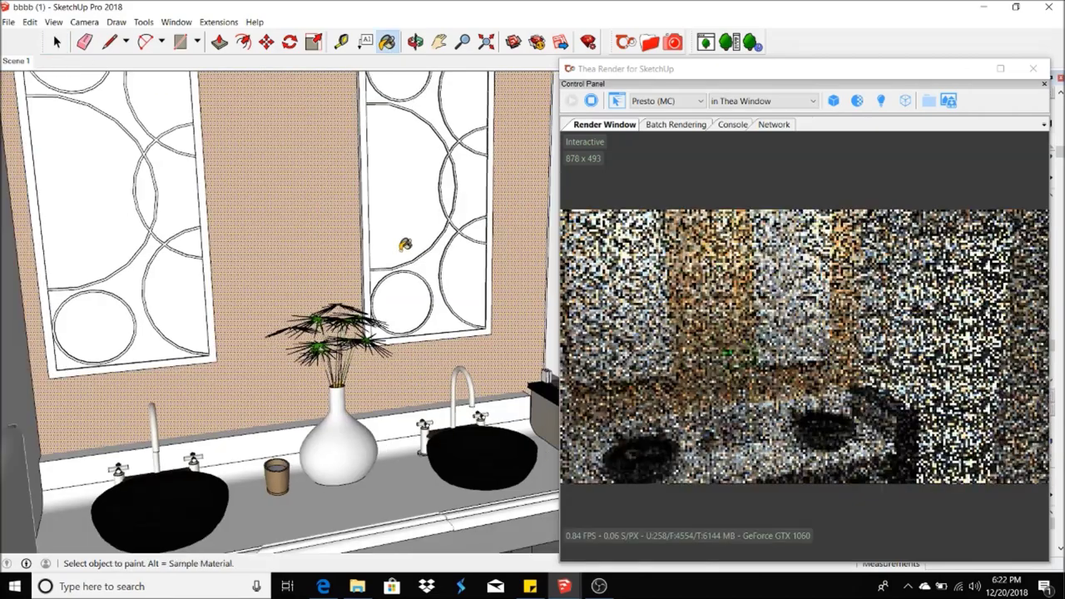
- Pull back to see the whole vanity and paint the left wall a darker material
middle_click_drag(405, 245, 71, 69)
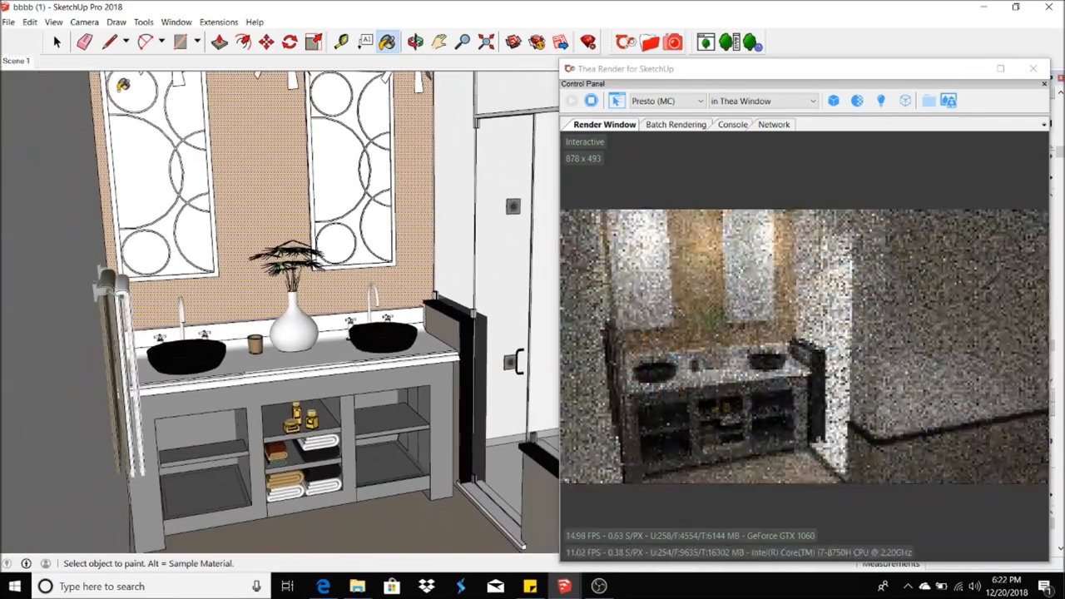
left_click(62, 172)
left_click(62, 172)
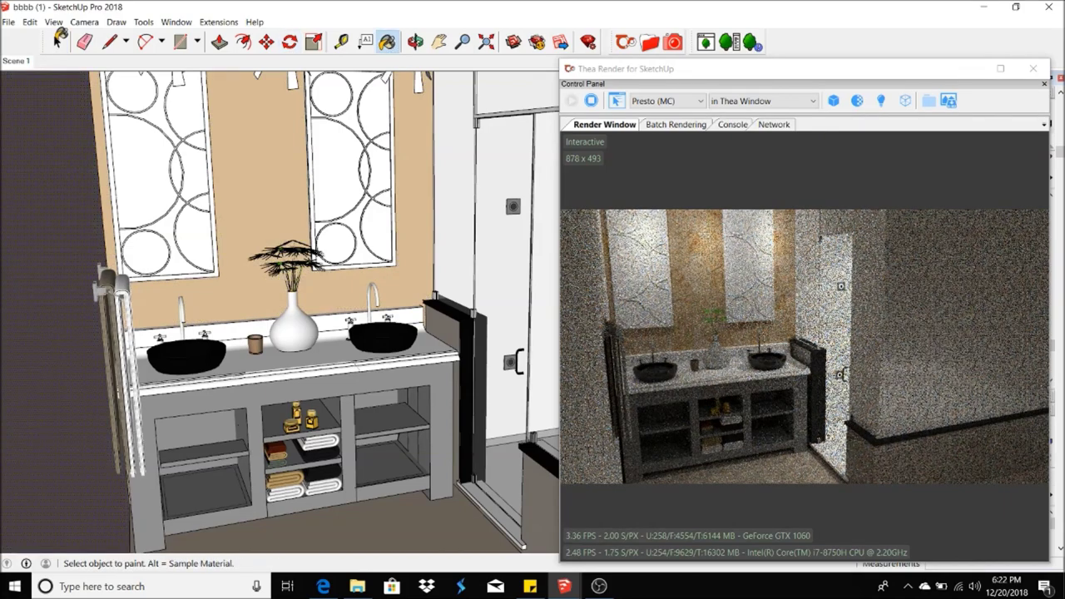
left_click(60, 39)
right_click(52, 172)
left_click(385, 48)
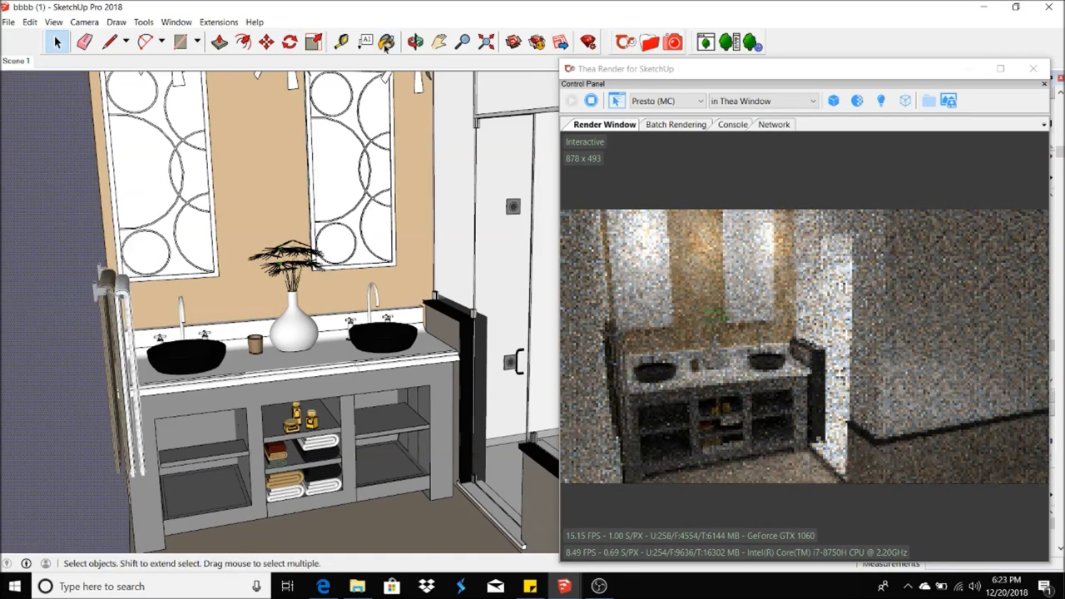
key("b")
left_click(64, 162)
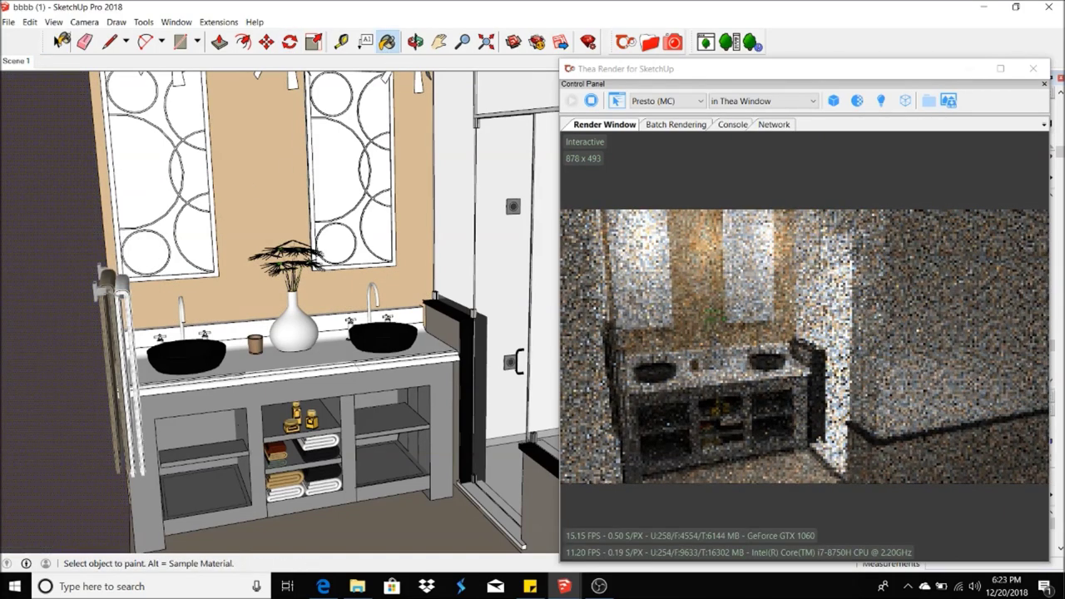
left_click(57, 45)
- Zoom in, briefly enter the sink group, then open the vase group and select its body
scroll(179, 275, "up", 3)
scroll(176, 252, "up", 3)
scroll(175, 252, "up", 1)
double_click(183, 253)
left_click(183, 252)
left_click(488, 326)
double_click(489, 327)
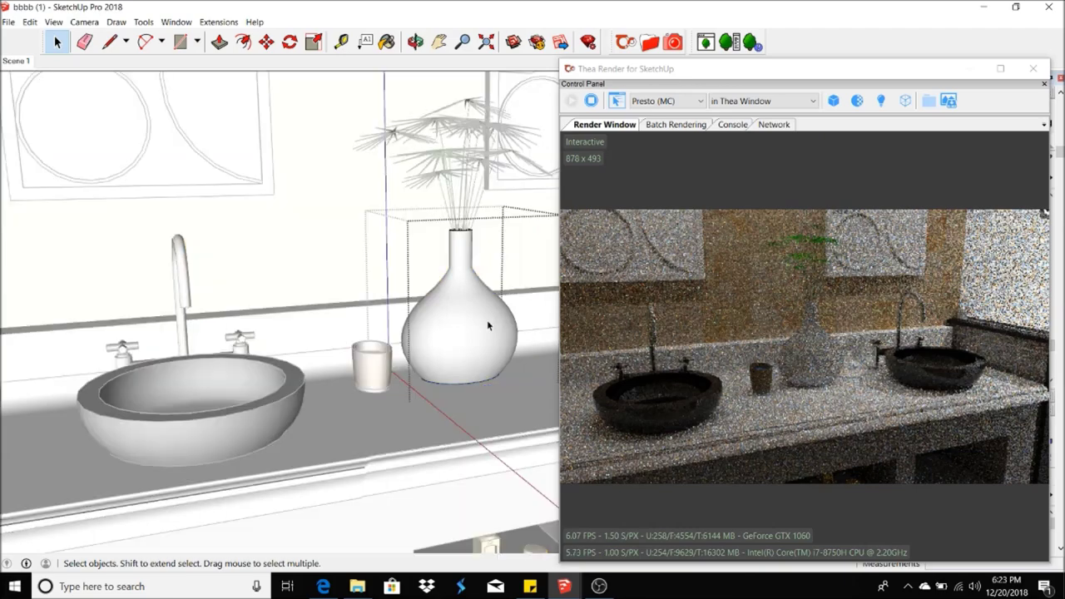
left_click(473, 308)
- Open the Thea material library, nudge the render window left and turn toward the shower wall
left_click(706, 42)
left_click(953, 88)
left_click_drag(953, 87, 931, 85)
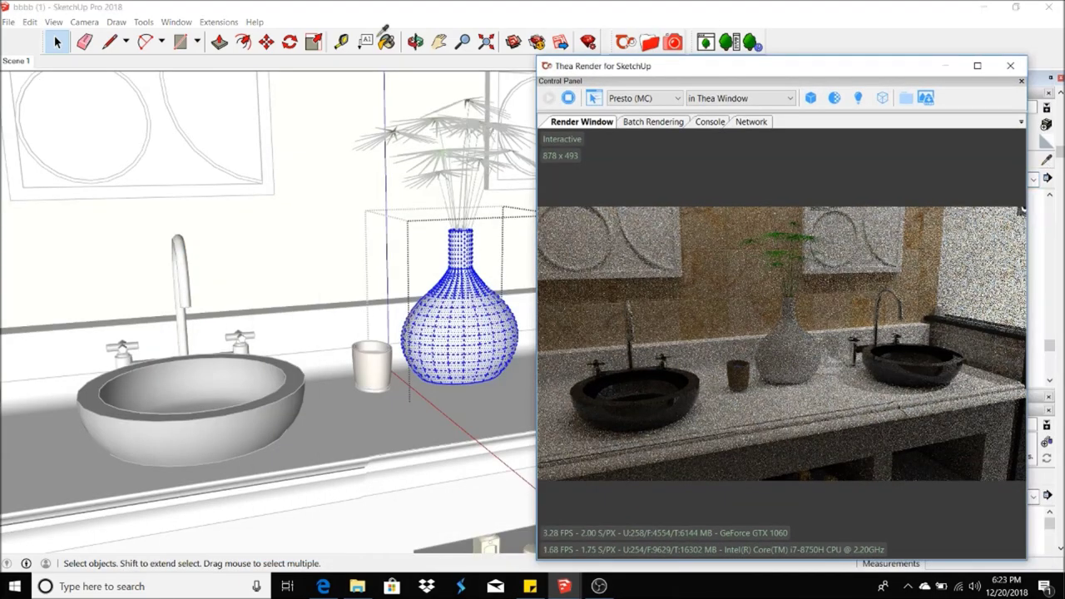
left_click(84, 21)
left_click(111, 280)
left_click_drag(249, 250, 405, 191)
key("space")
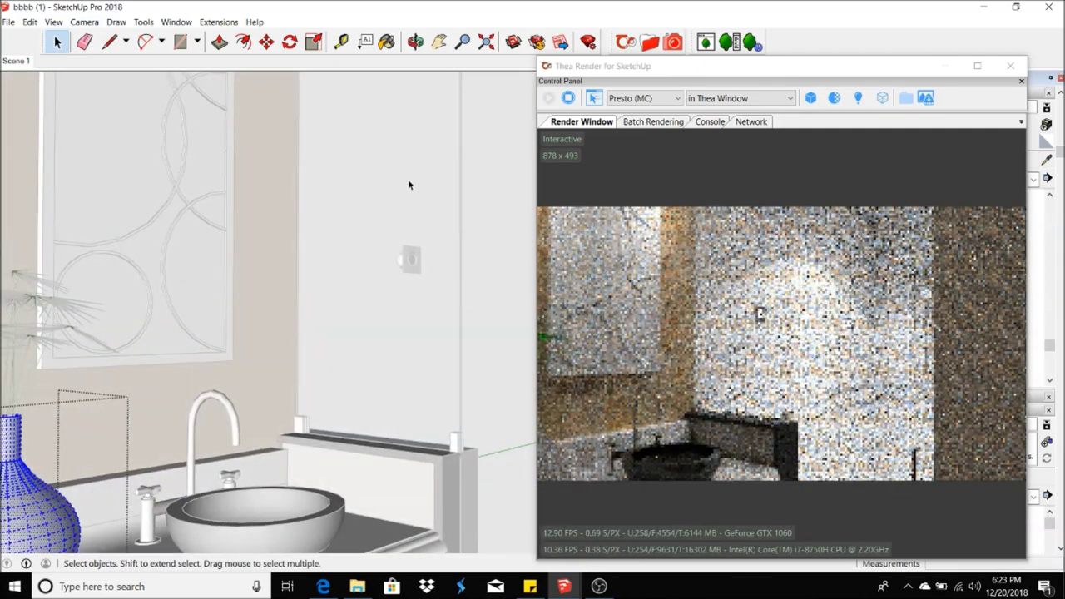
key("b")
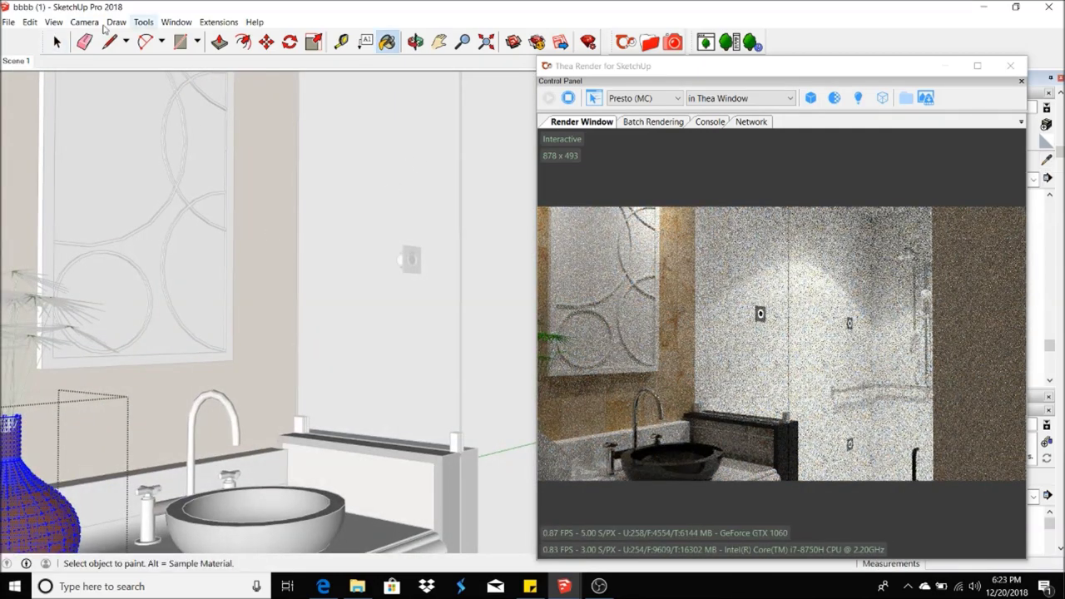
- Recentre the view on the vase with Look Around and reopen the Thea Browser at Stone
left_click(84, 22)
left_click(114, 278)
left_click_drag(114, 278, 273, 332)
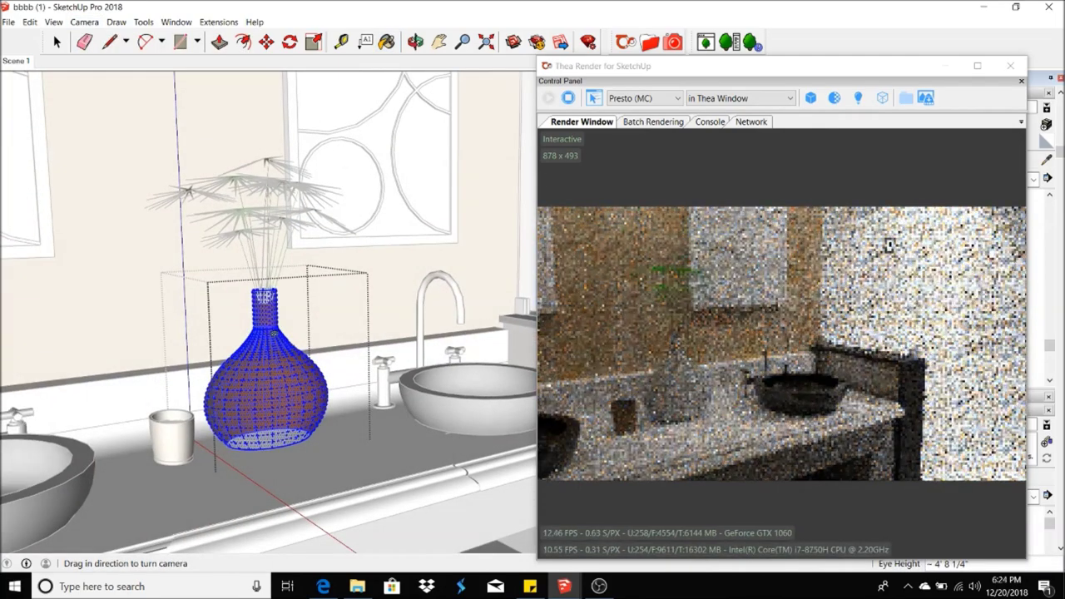
left_click(623, 43)
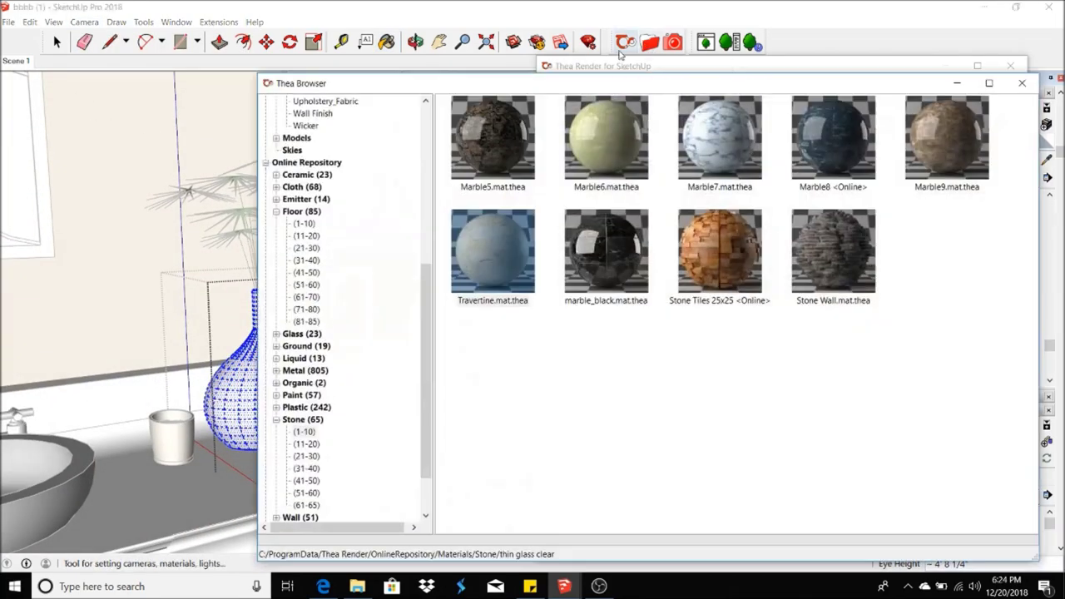
- Paint the countertop and backsplash with the dark speckled stone material
left_click(1023, 82)
key("space")
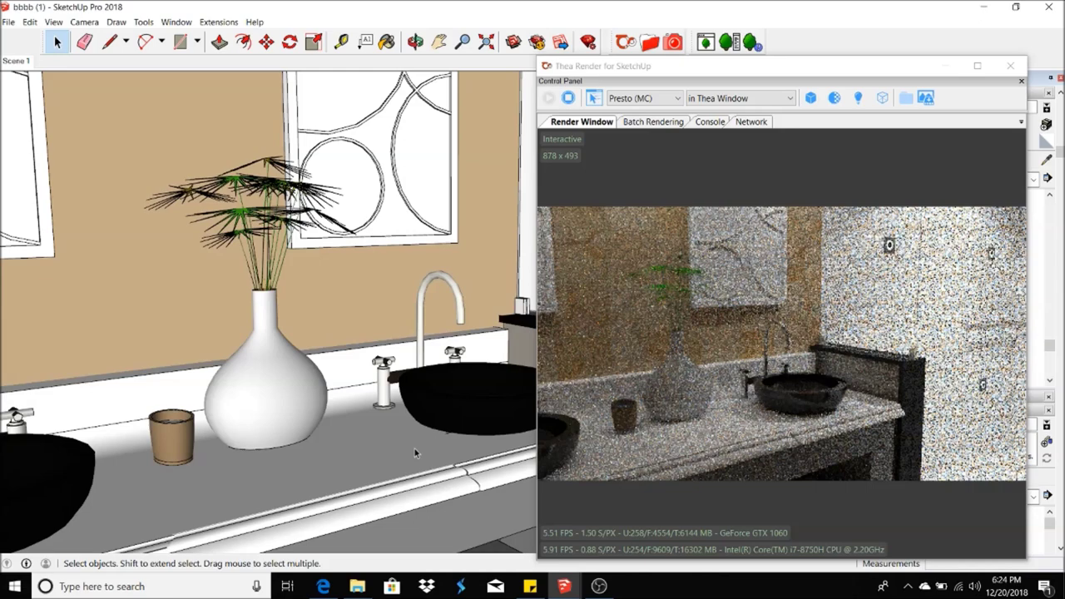
left_click(395, 463)
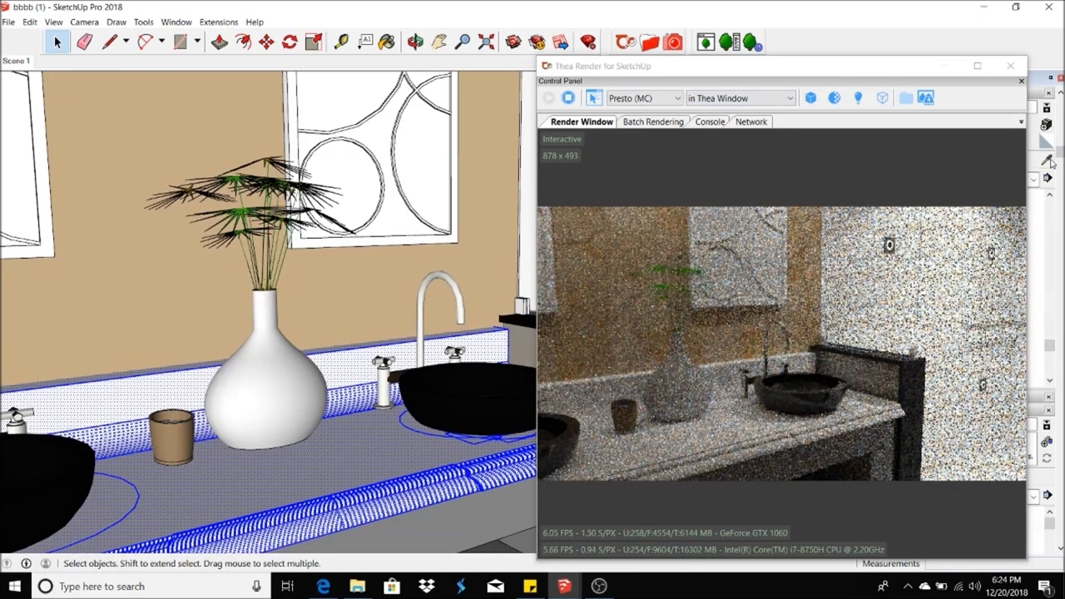
key("b")
left_click(400, 423)
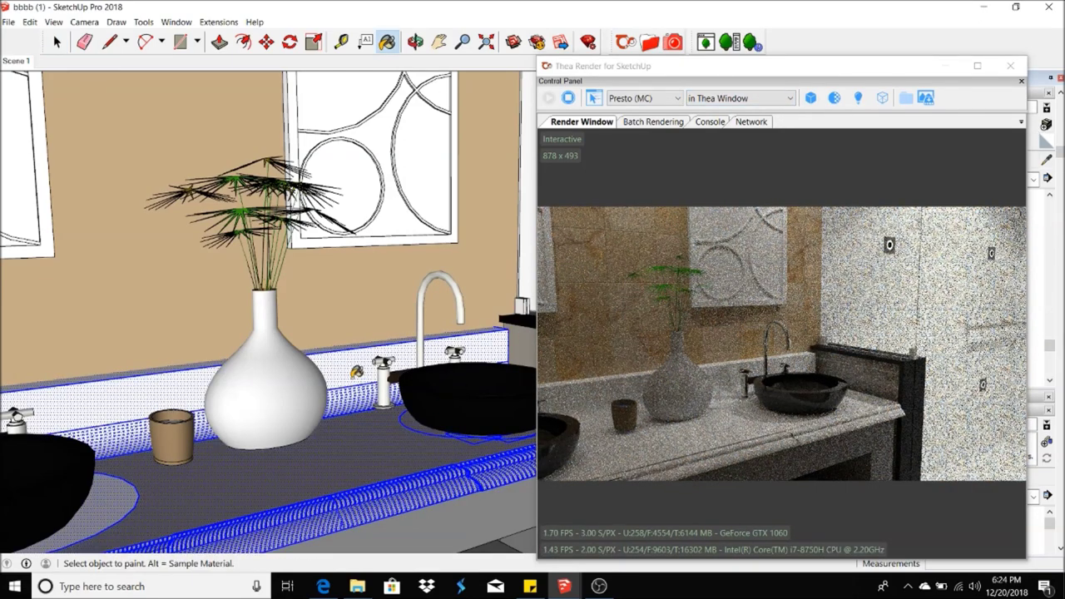
left_click(372, 413)
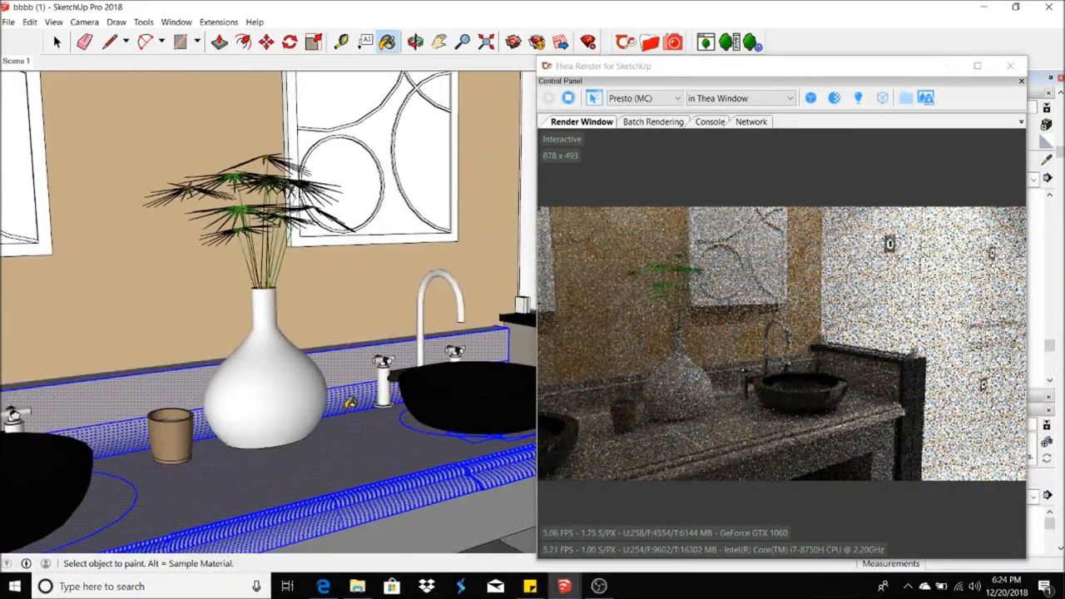
- Select the decorative window panel and orbit the view toward the brown wall
left_click(317, 148)
left_click(415, 42)
left_click_drag(374, 211, 404, 279)
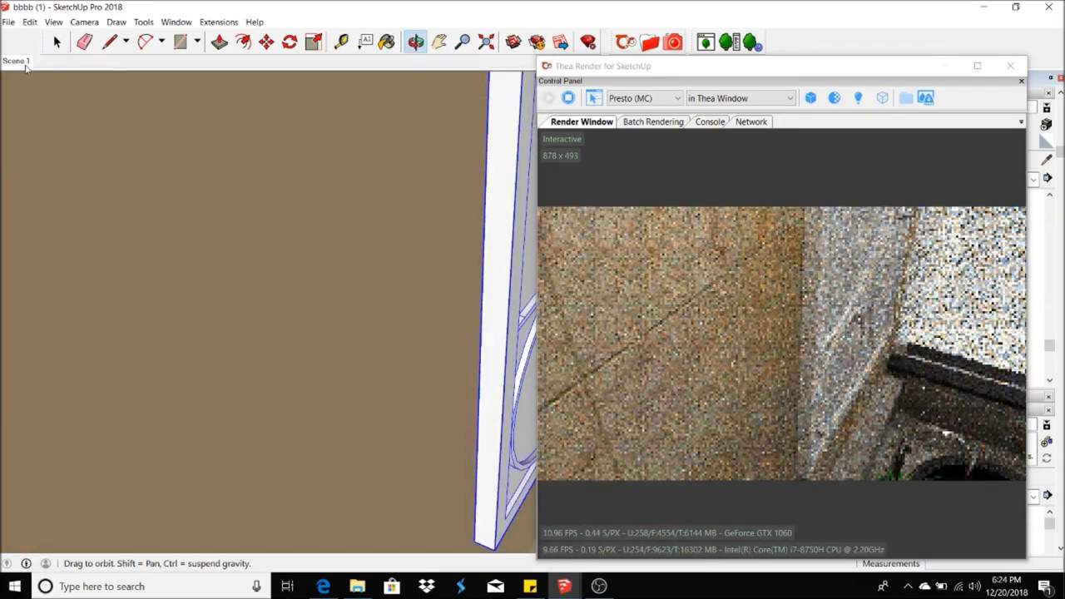
- Return to the full vanity view and select the panel faces inside the window panel group
key("Page_Down")
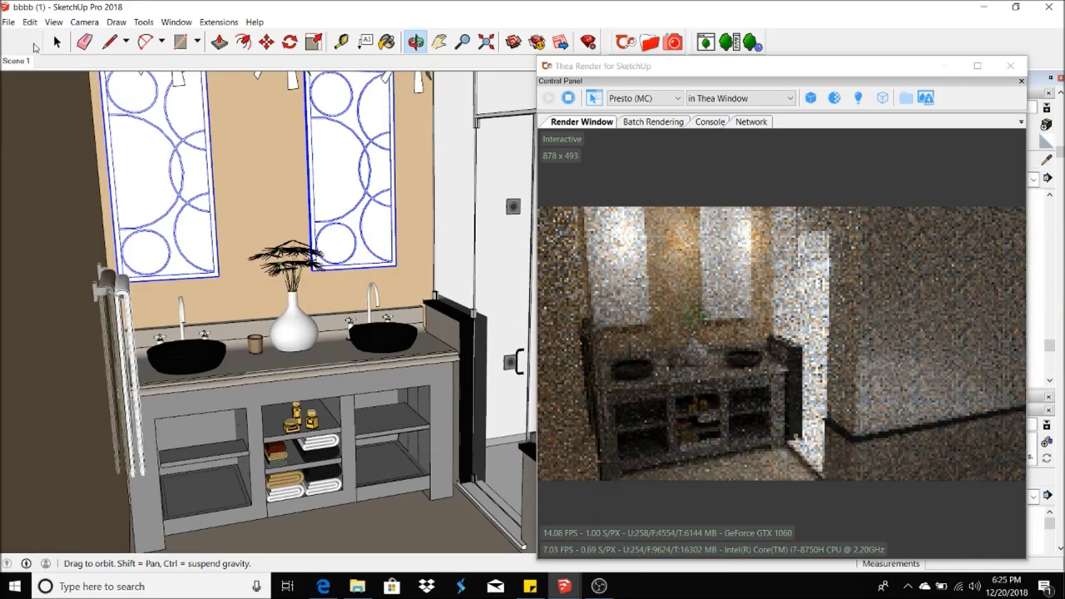
key("space")
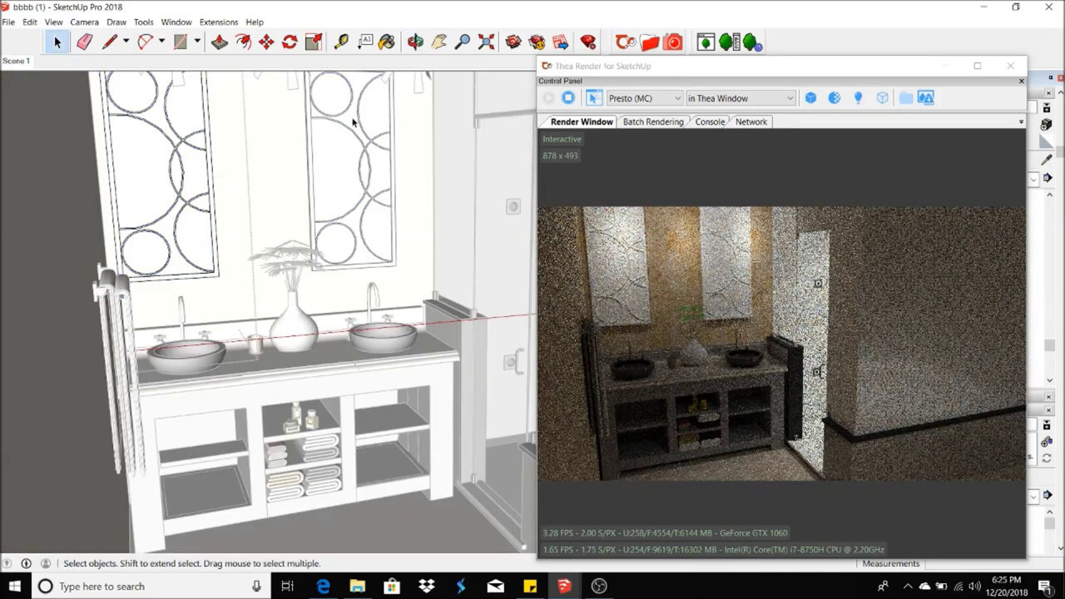
left_click(157, 131)
double_click(135, 138)
left_click(176, 117)
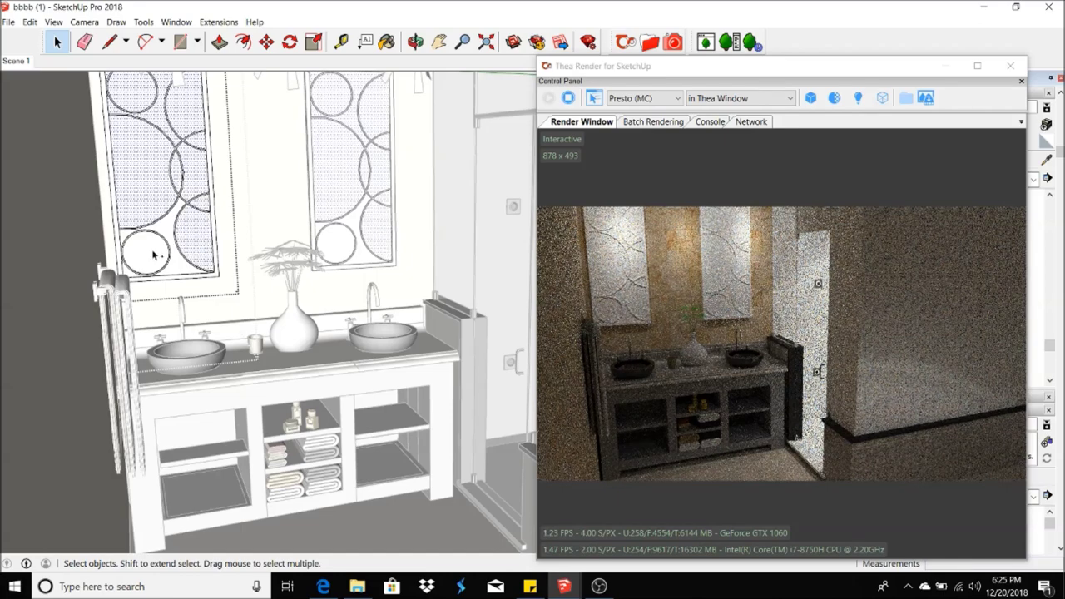
- Paint the window panels with the Thea Metals > Mirror material and exit the group
left_click(650, 43)
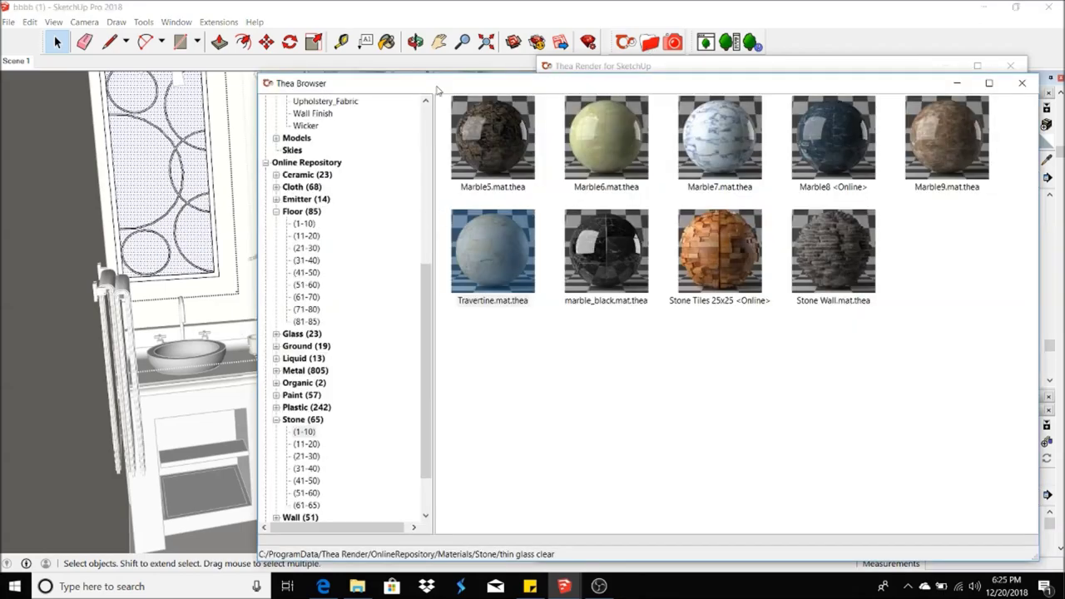
scroll(333, 236, "up", 8)
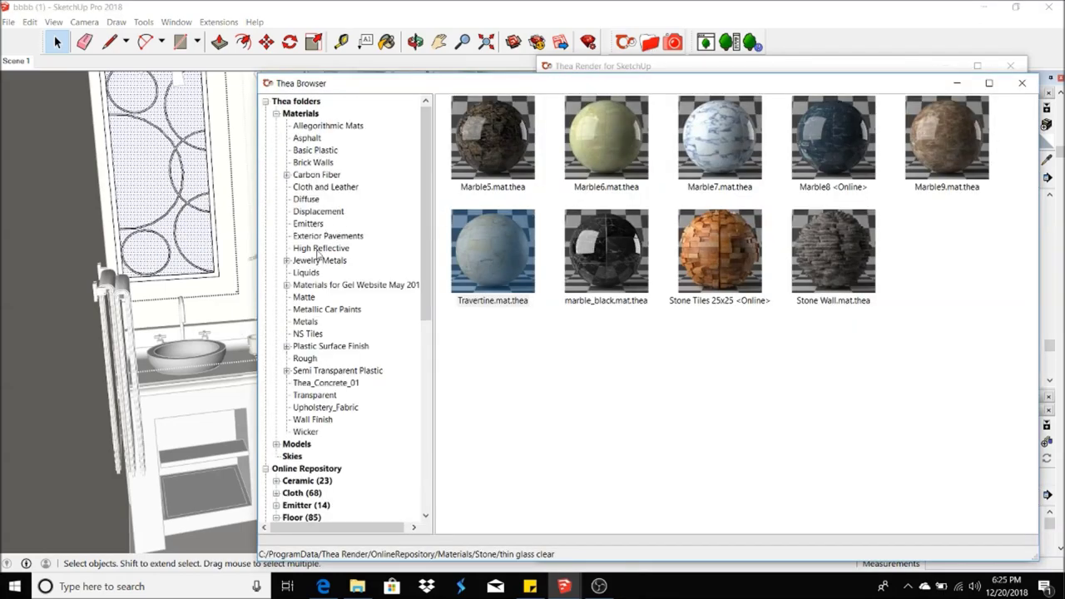
left_click(306, 321)
double_click(832, 325)
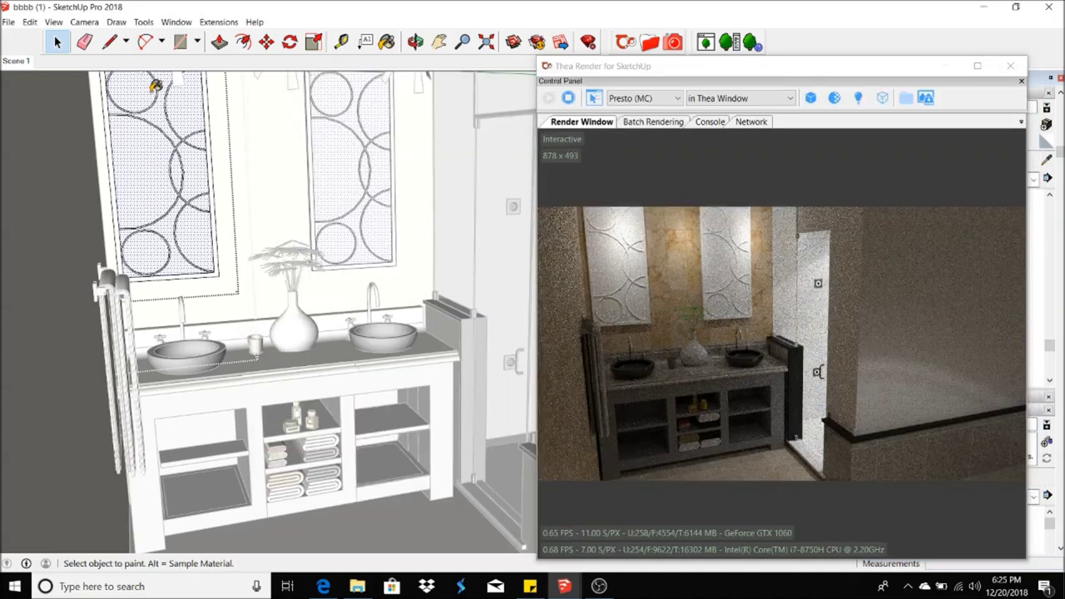
left_click(156, 84)
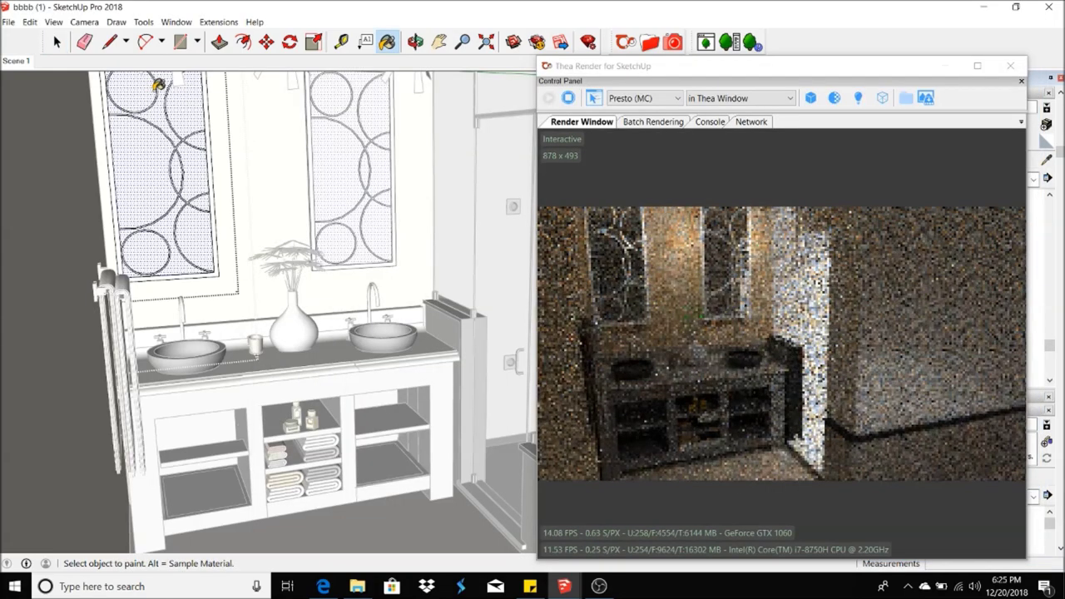
left_click(57, 43)
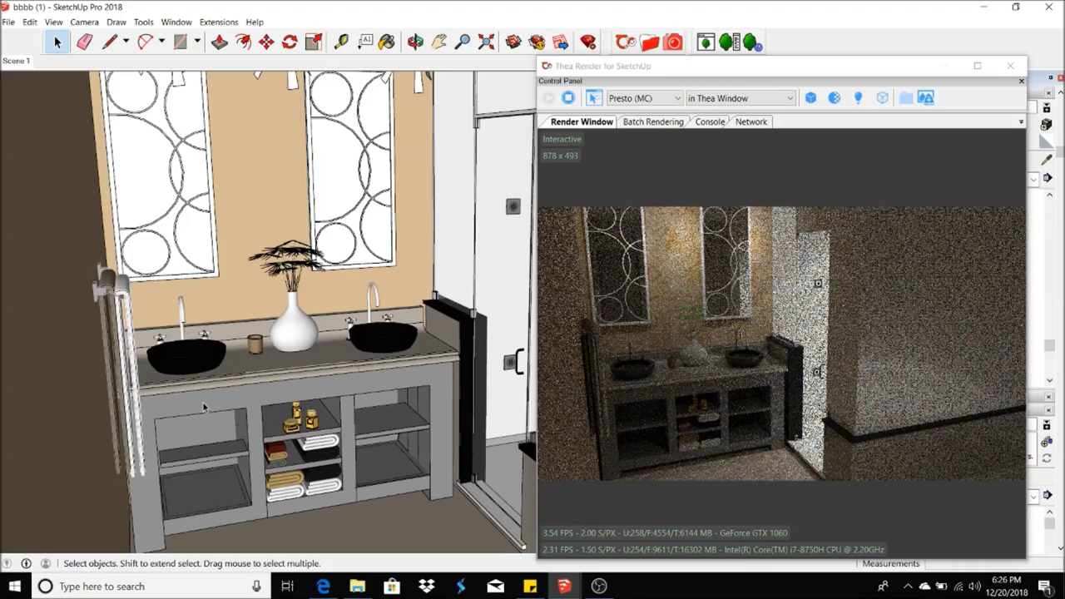
- Orbit around the vase and cup to check, then enlarge the Thea render to full screen
scroll(291, 433, "up", 1)
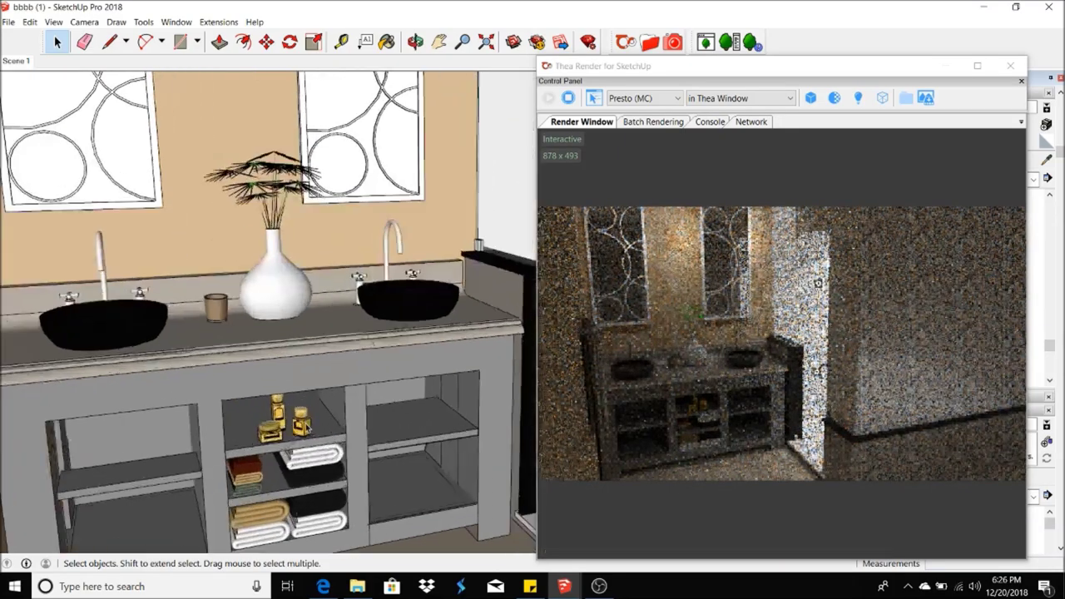
scroll(292, 433, "up", 3)
scroll(158, 212, "up", 3)
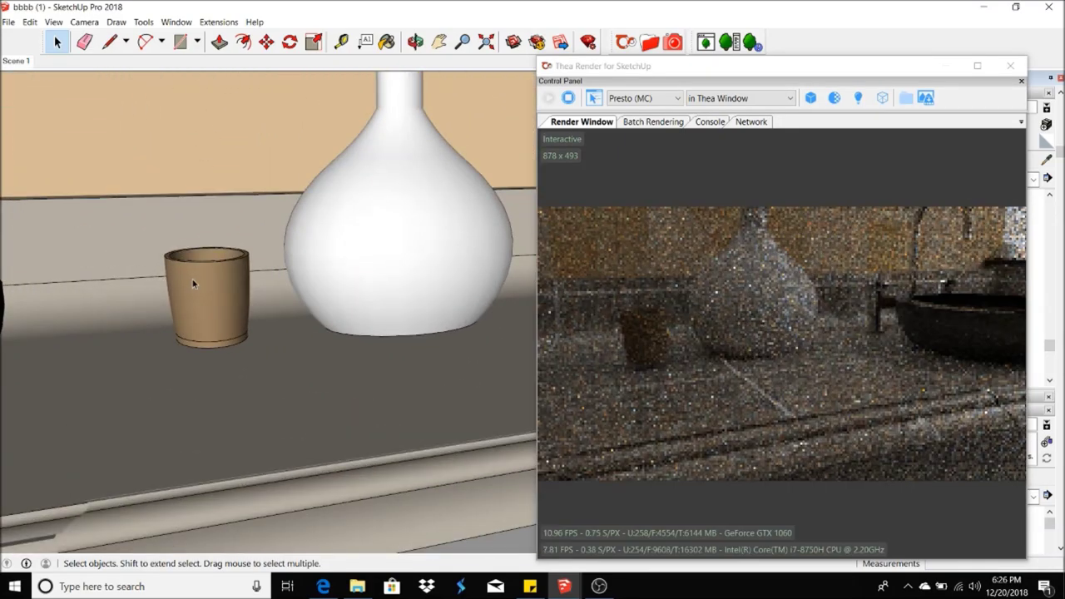
left_click(427, 41)
mouse_move(416, 299)
left_mouse_down()
mouse_move(457, 272)
mouse_move(397, 259)
mouse_move(263, 79)
left_mouse_up()
scroll(263, 79, "down", 5)
scroll(263, 79, "down", 3)
key("space")
double_click(848, 71)
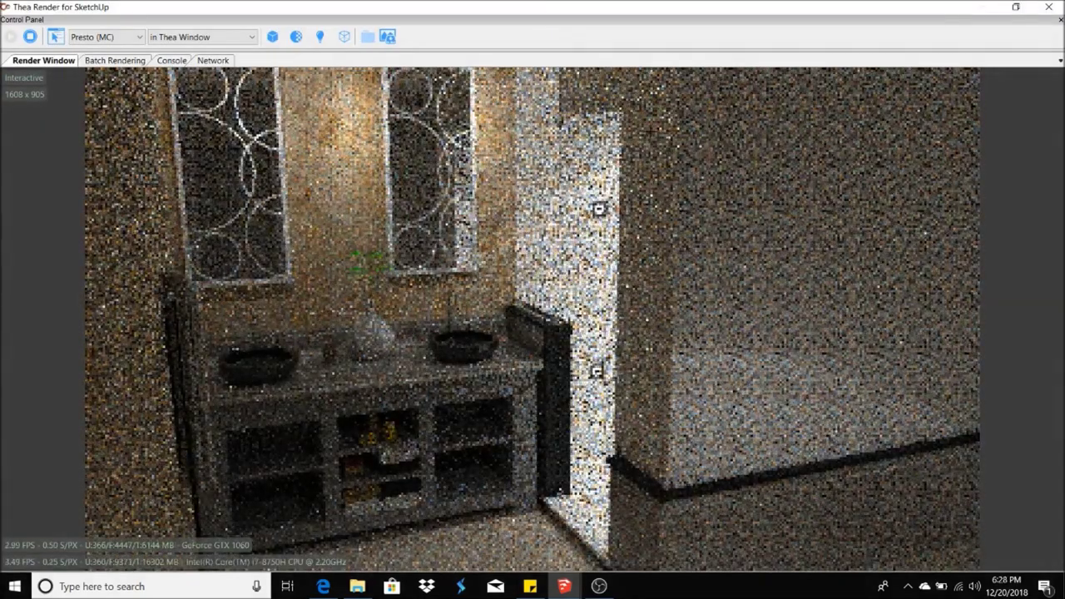